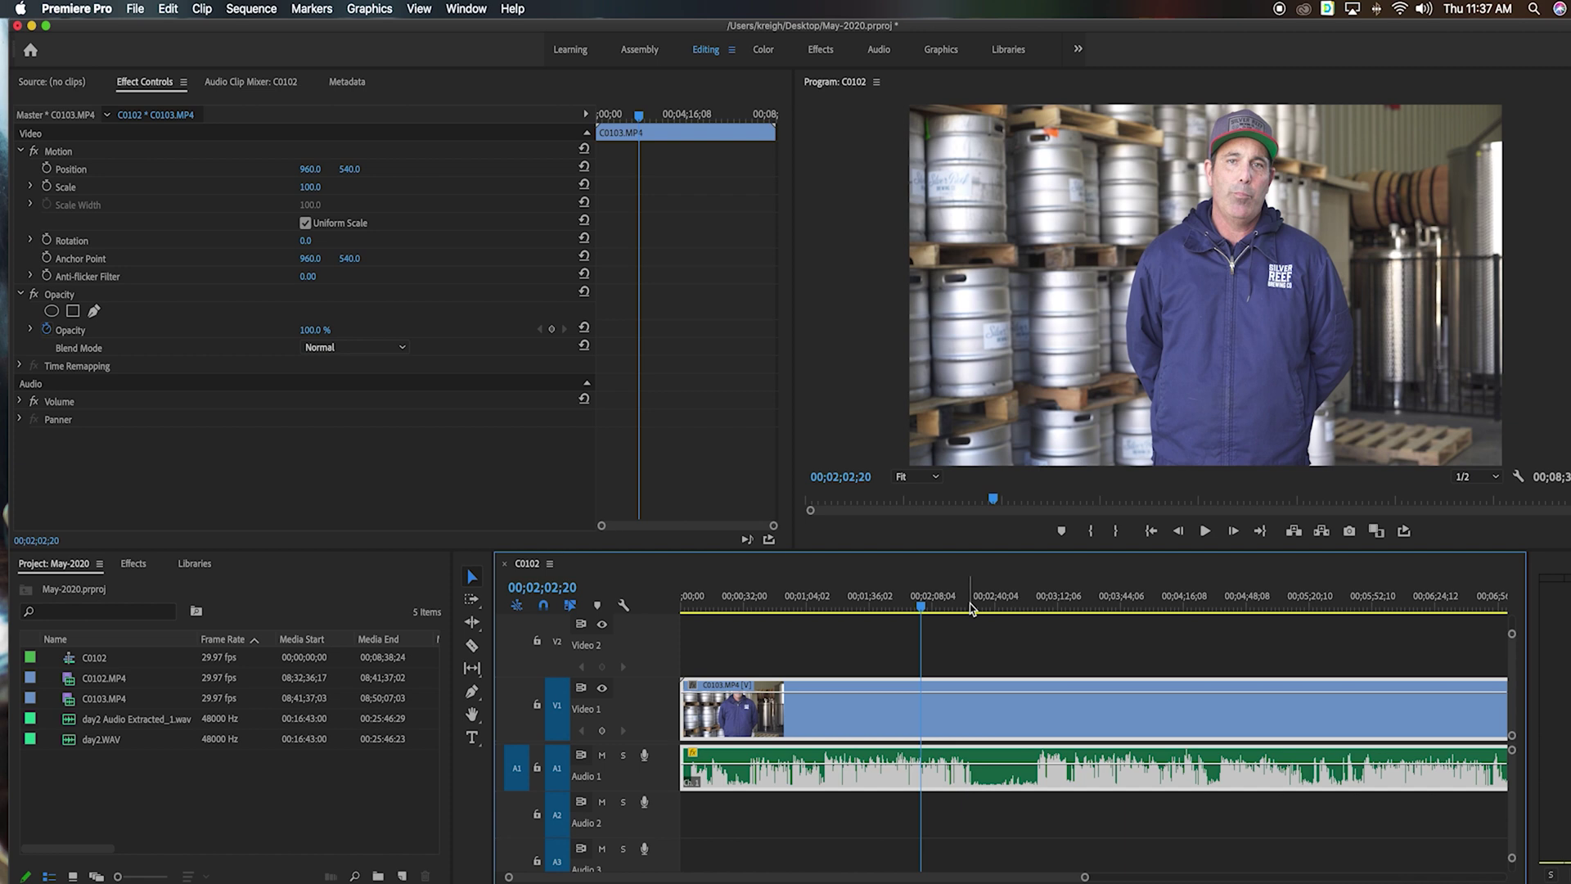
Play the interview from 02;27 to 02;34, then send the clip to Adobe Audition.
{"action": "left_click", "coordinate": [971, 607]}
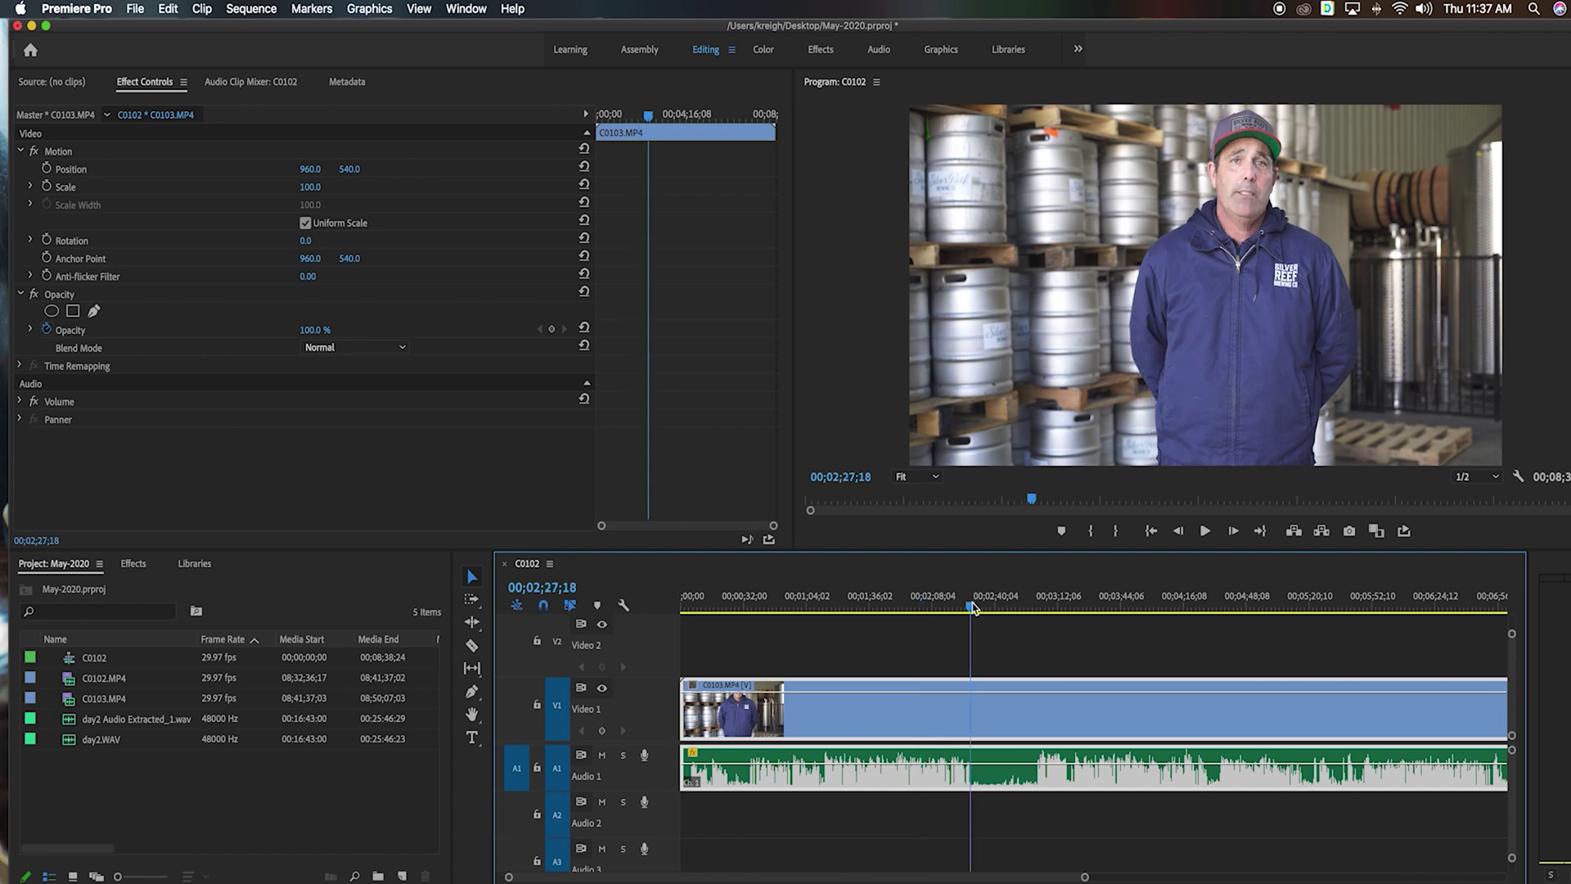
{"action": "key", "text": "space"}
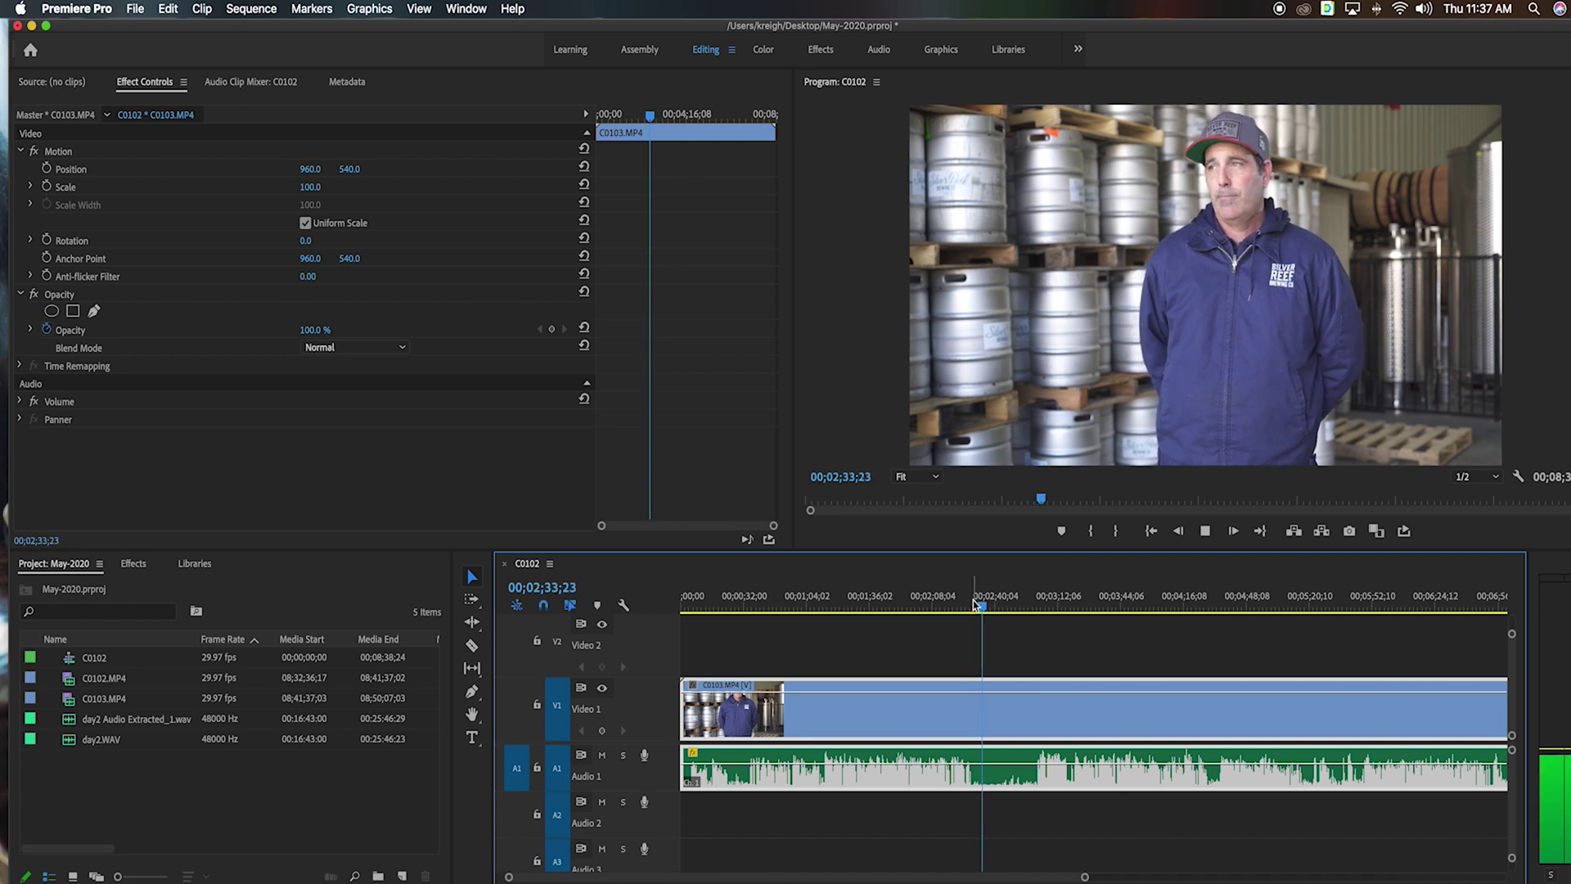
{"action": "key", "text": "space"}
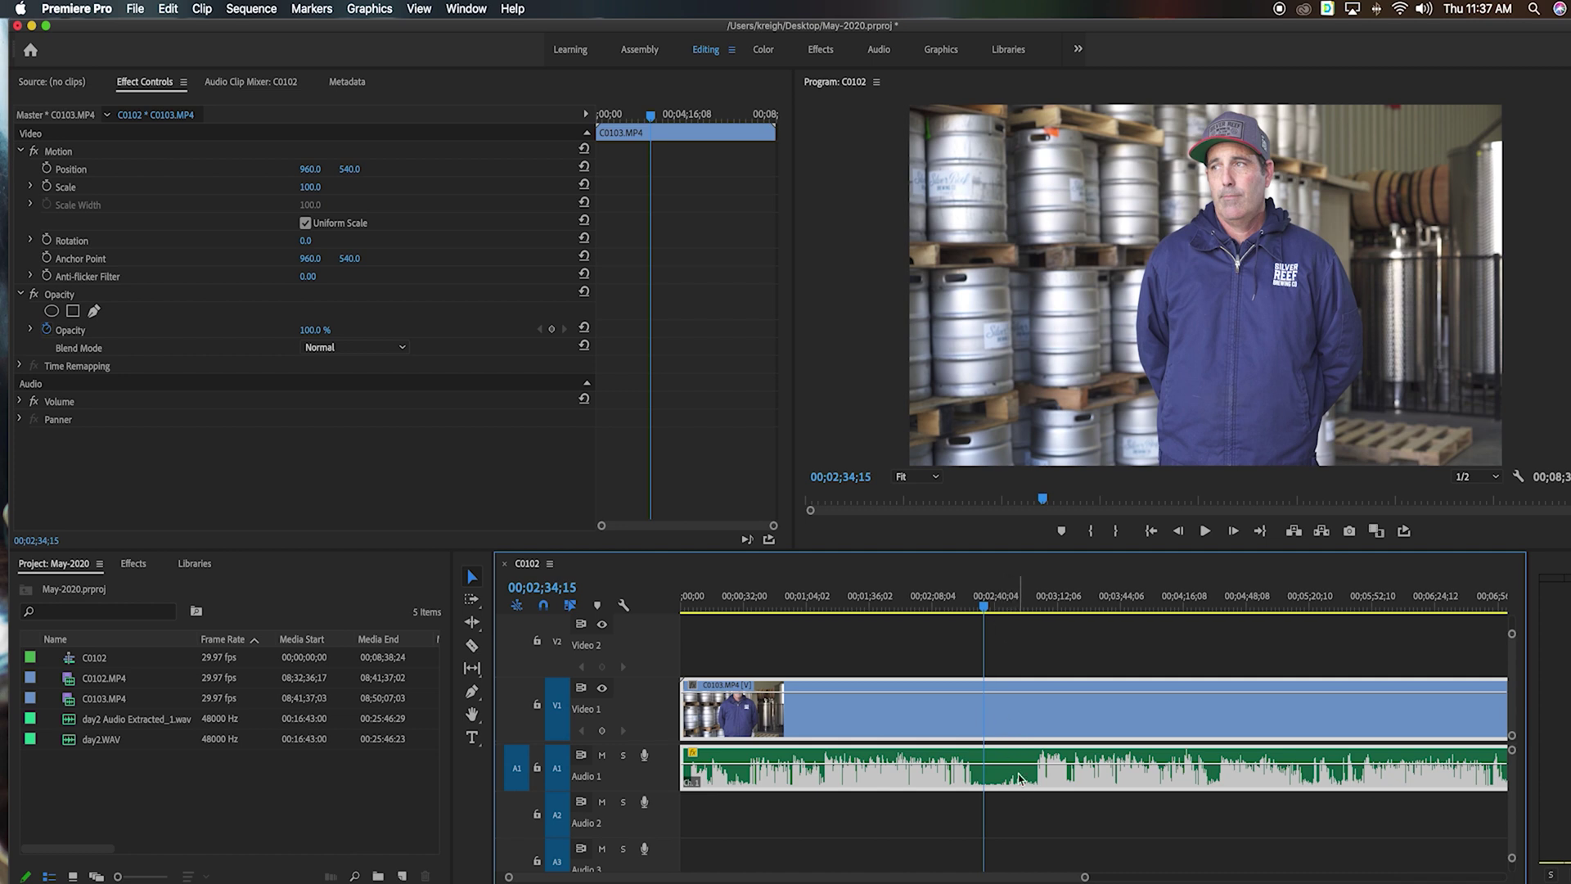
{"action": "right_click", "coordinate": [899, 721]}
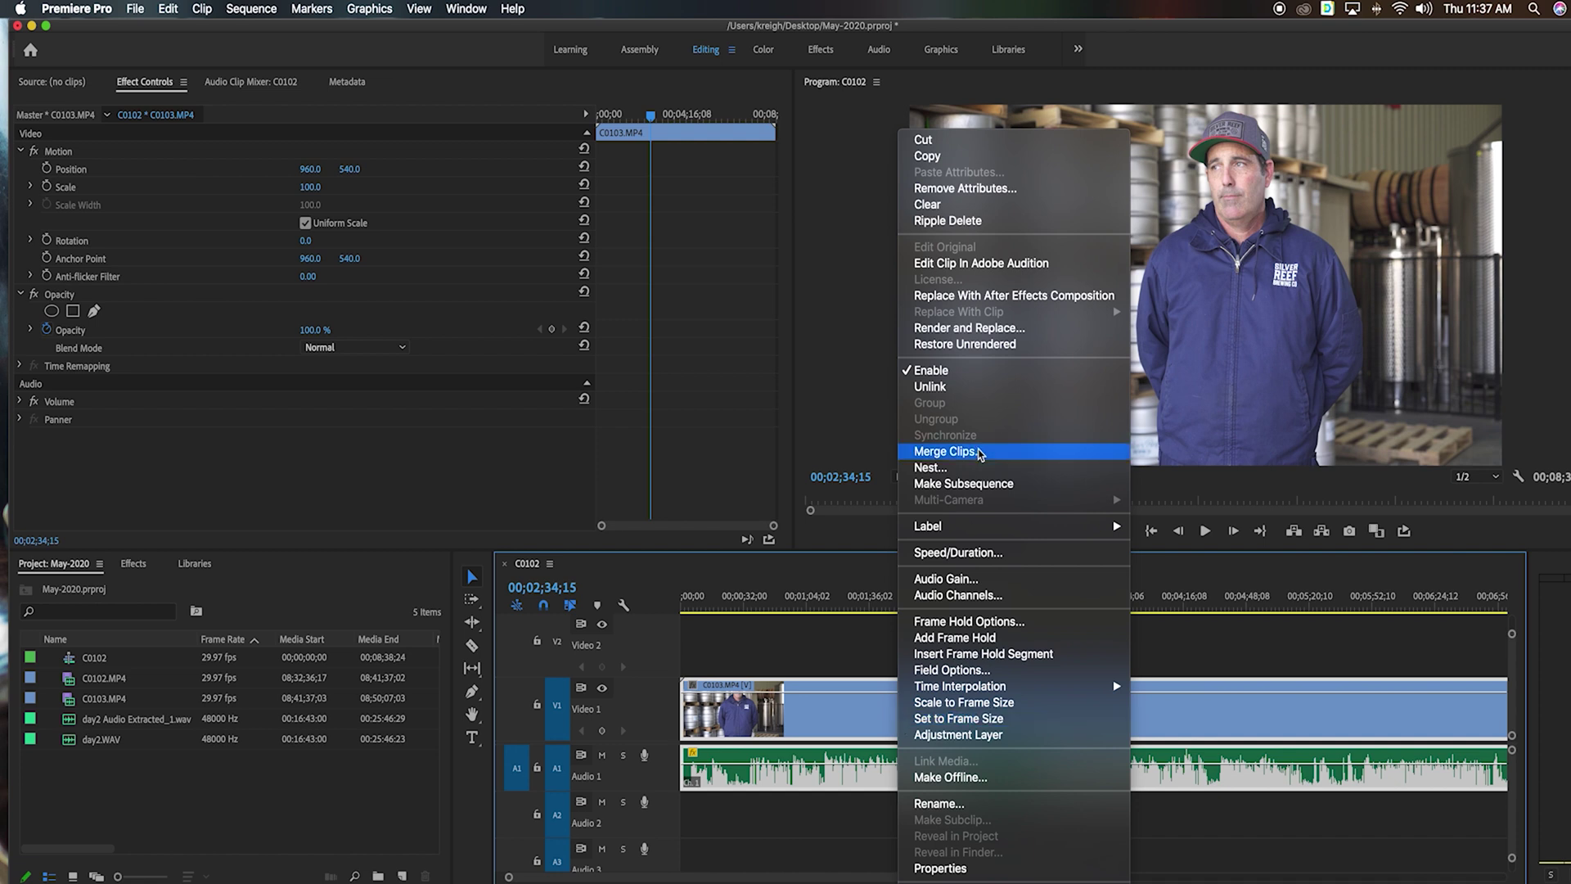
{"action": "left_click", "coordinate": [1009, 264]}
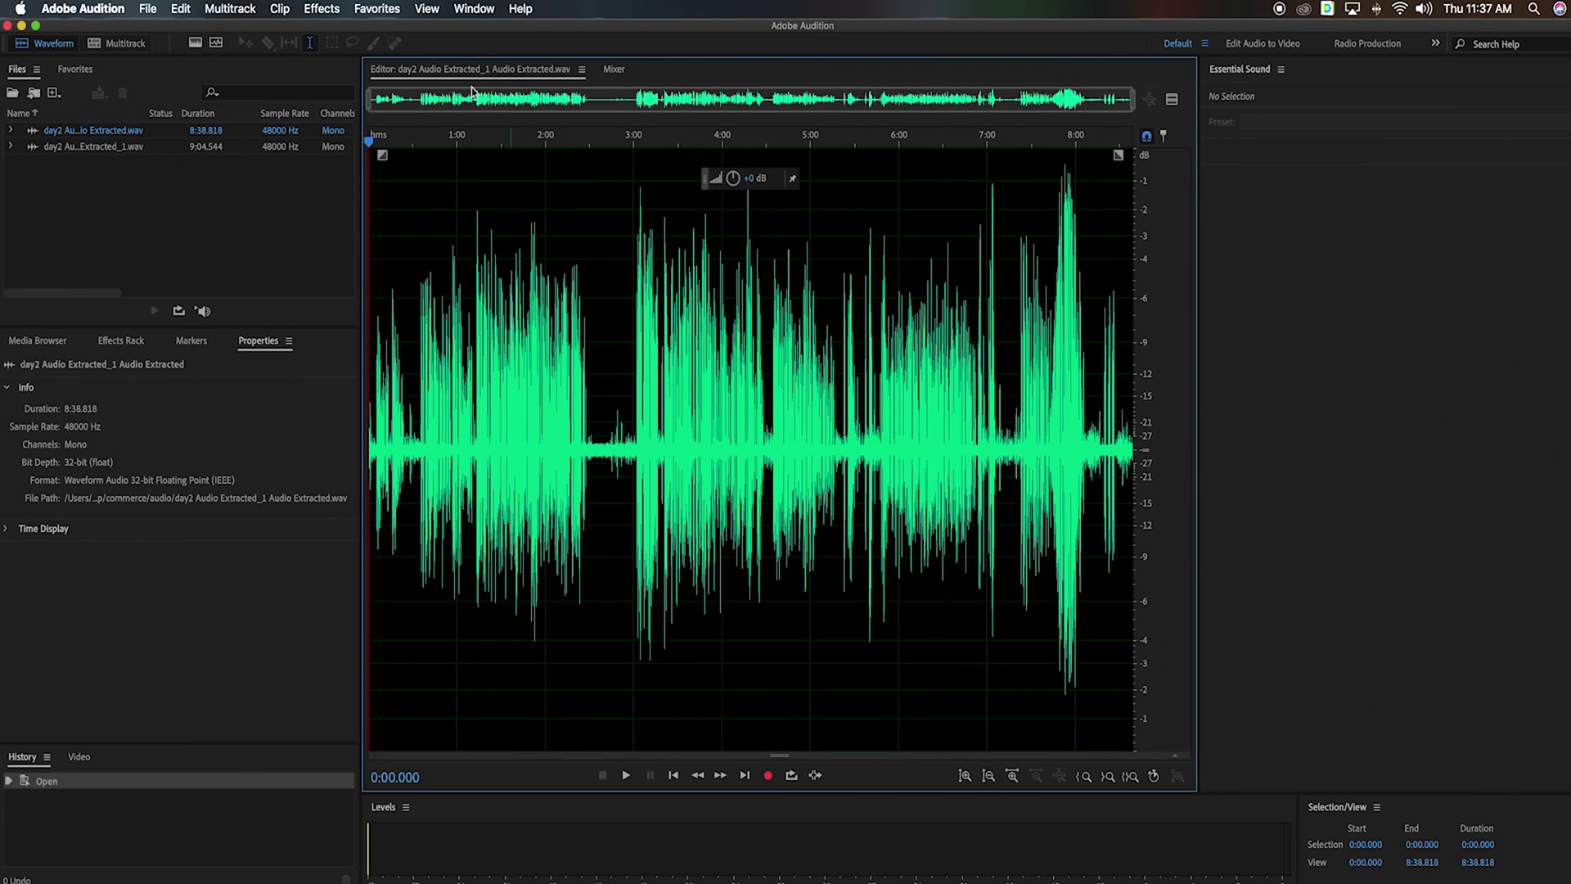
Scrub and play around 2:11–2:33 to find room tone, then select 2:32.499–2:44.230.
{"action": "left_click_drag", "start_coordinate": [593, 147], "coordinate": [578, 158]}
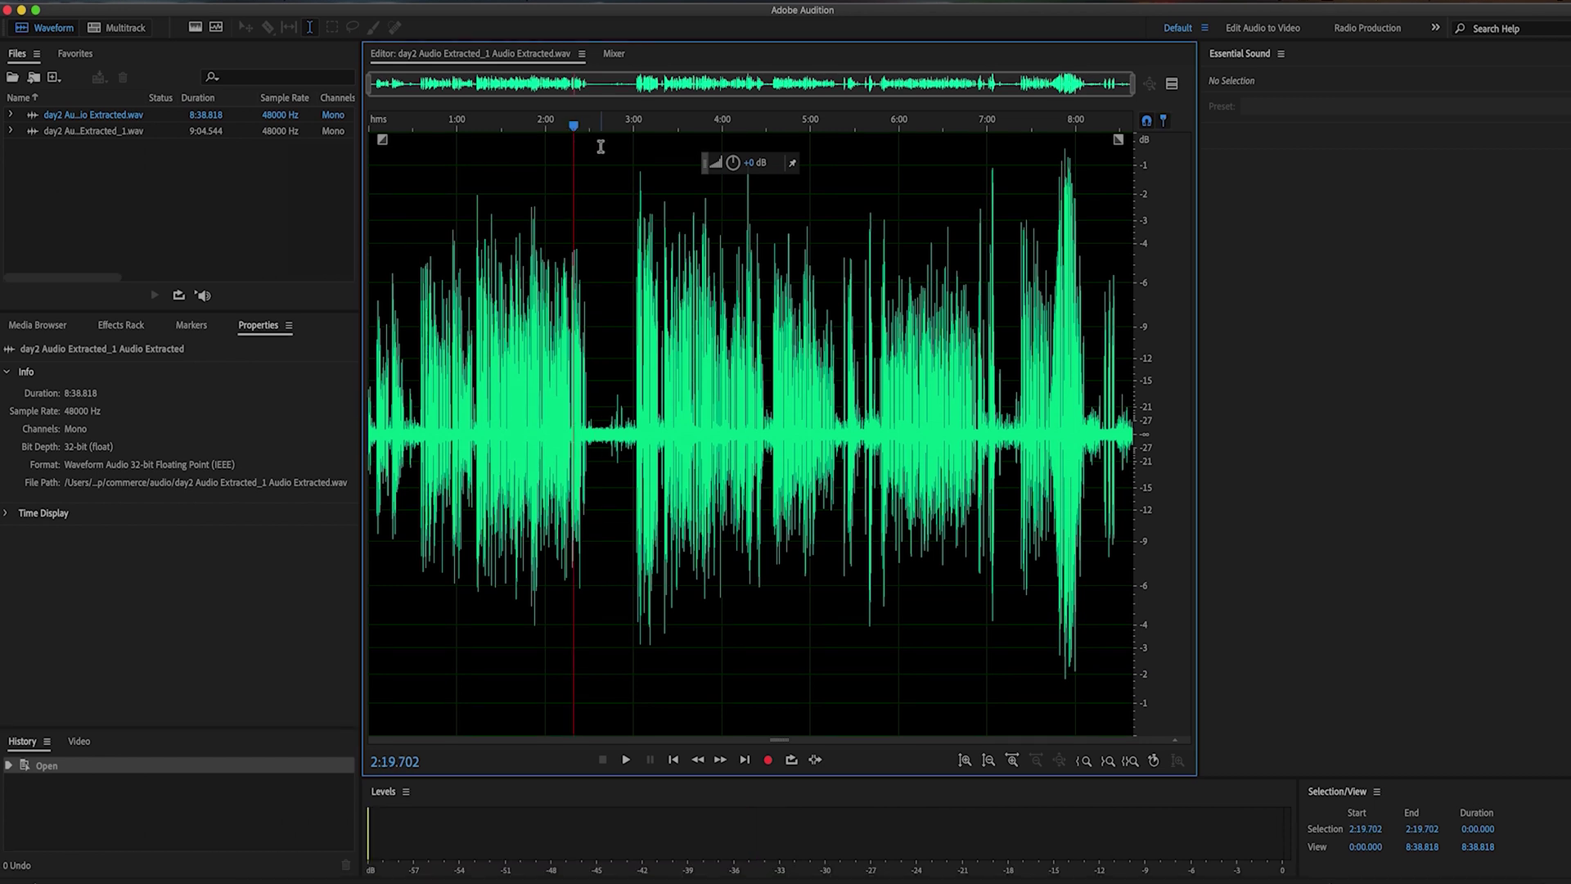
{"action": "left_click", "coordinate": [595, 249]}
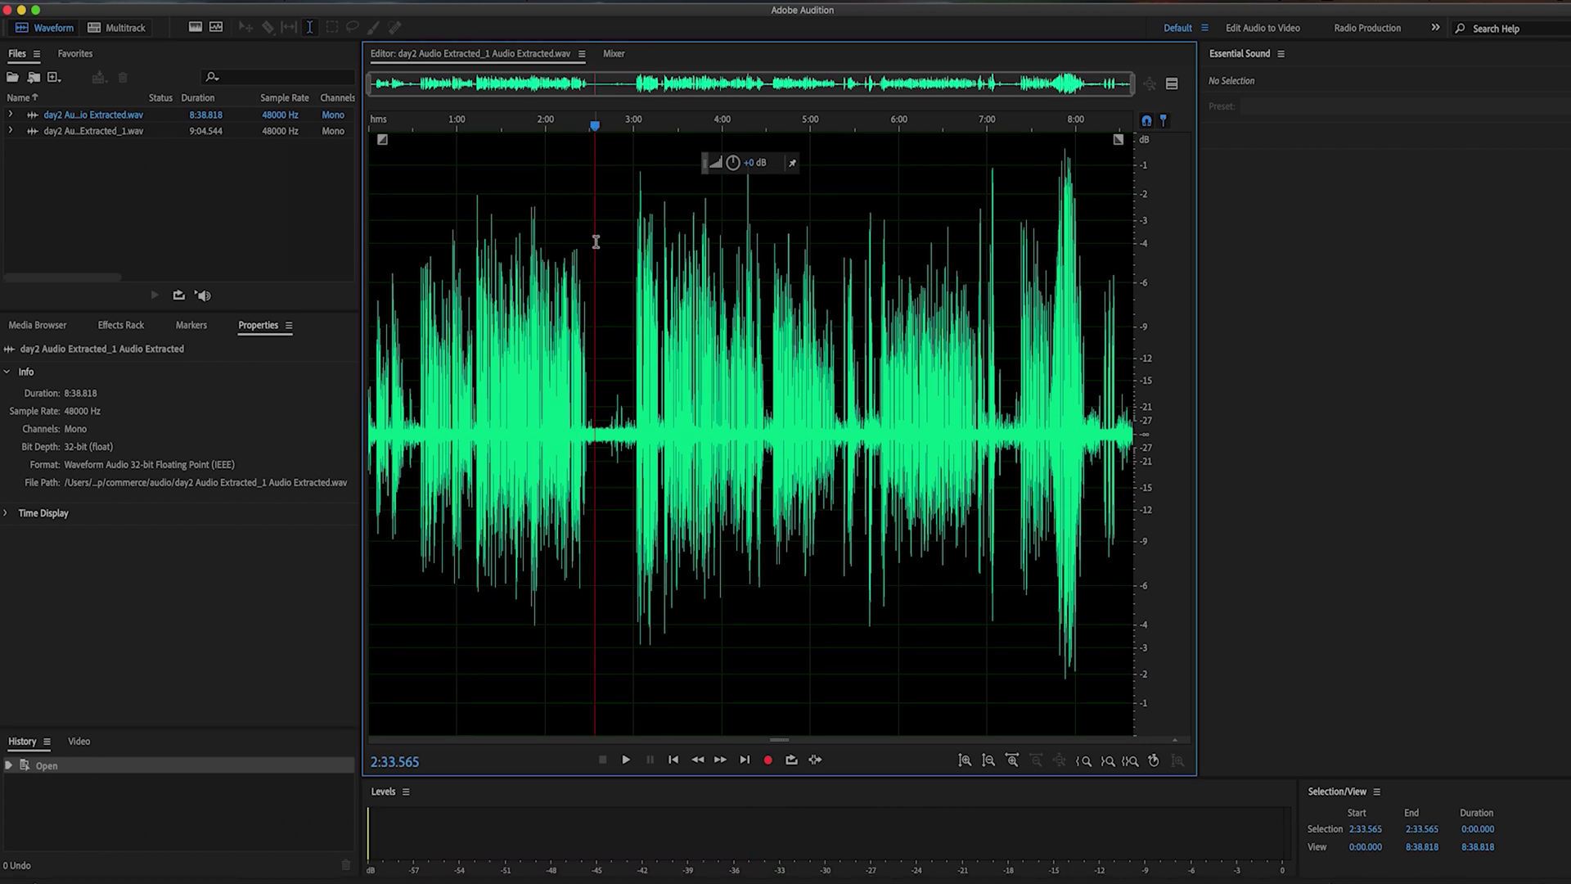
{"action": "left_click", "coordinate": [563, 192]}
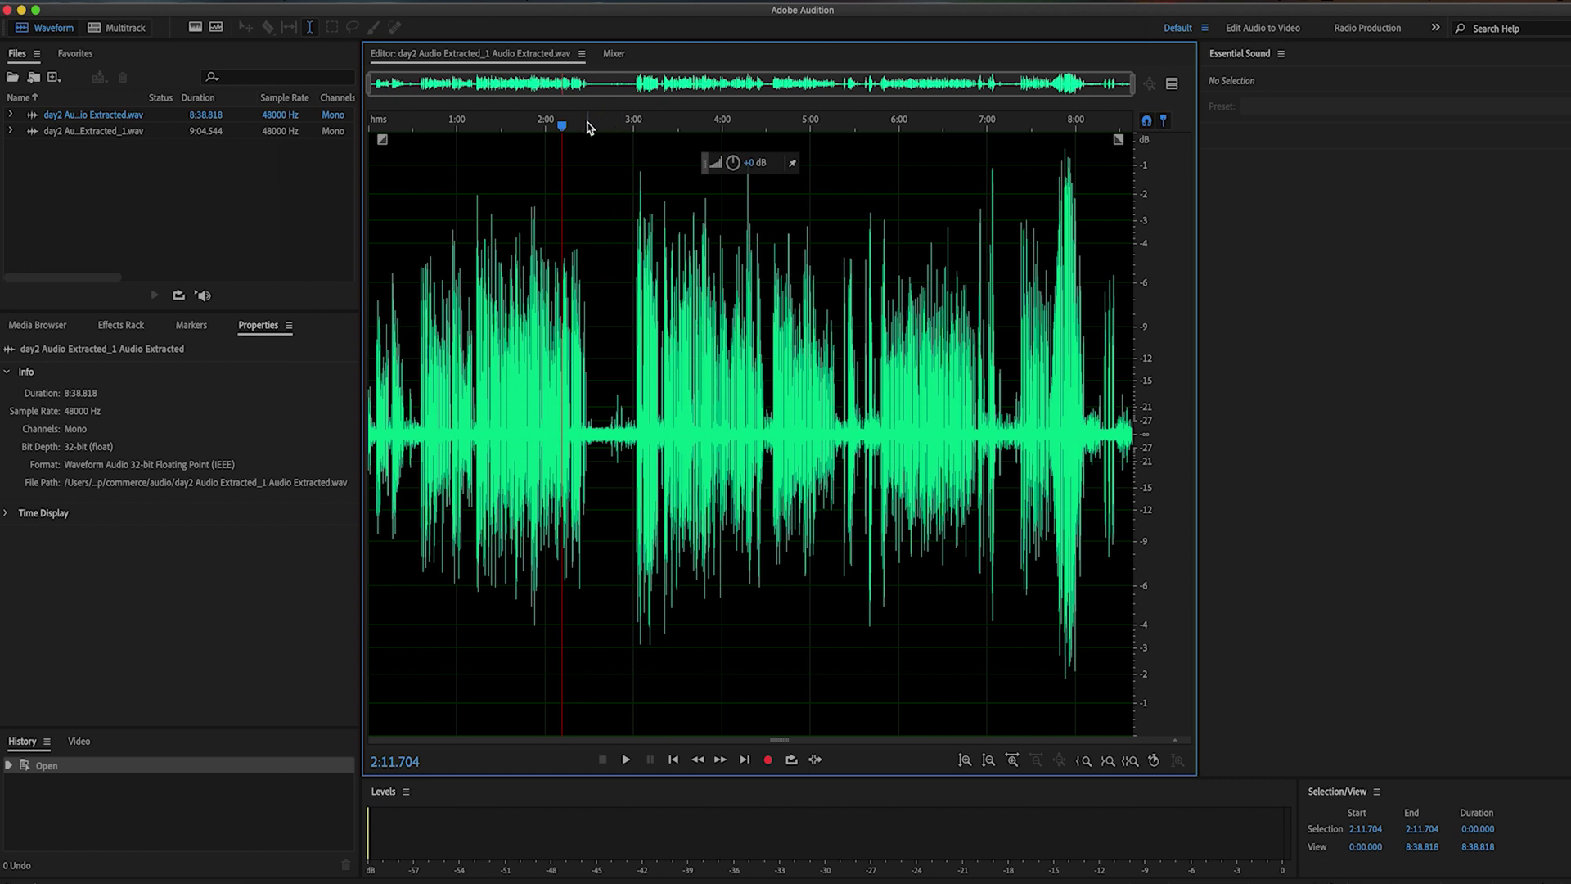
{"action": "left_click_drag", "start_coordinate": [587, 127], "coordinate": [592, 127]}
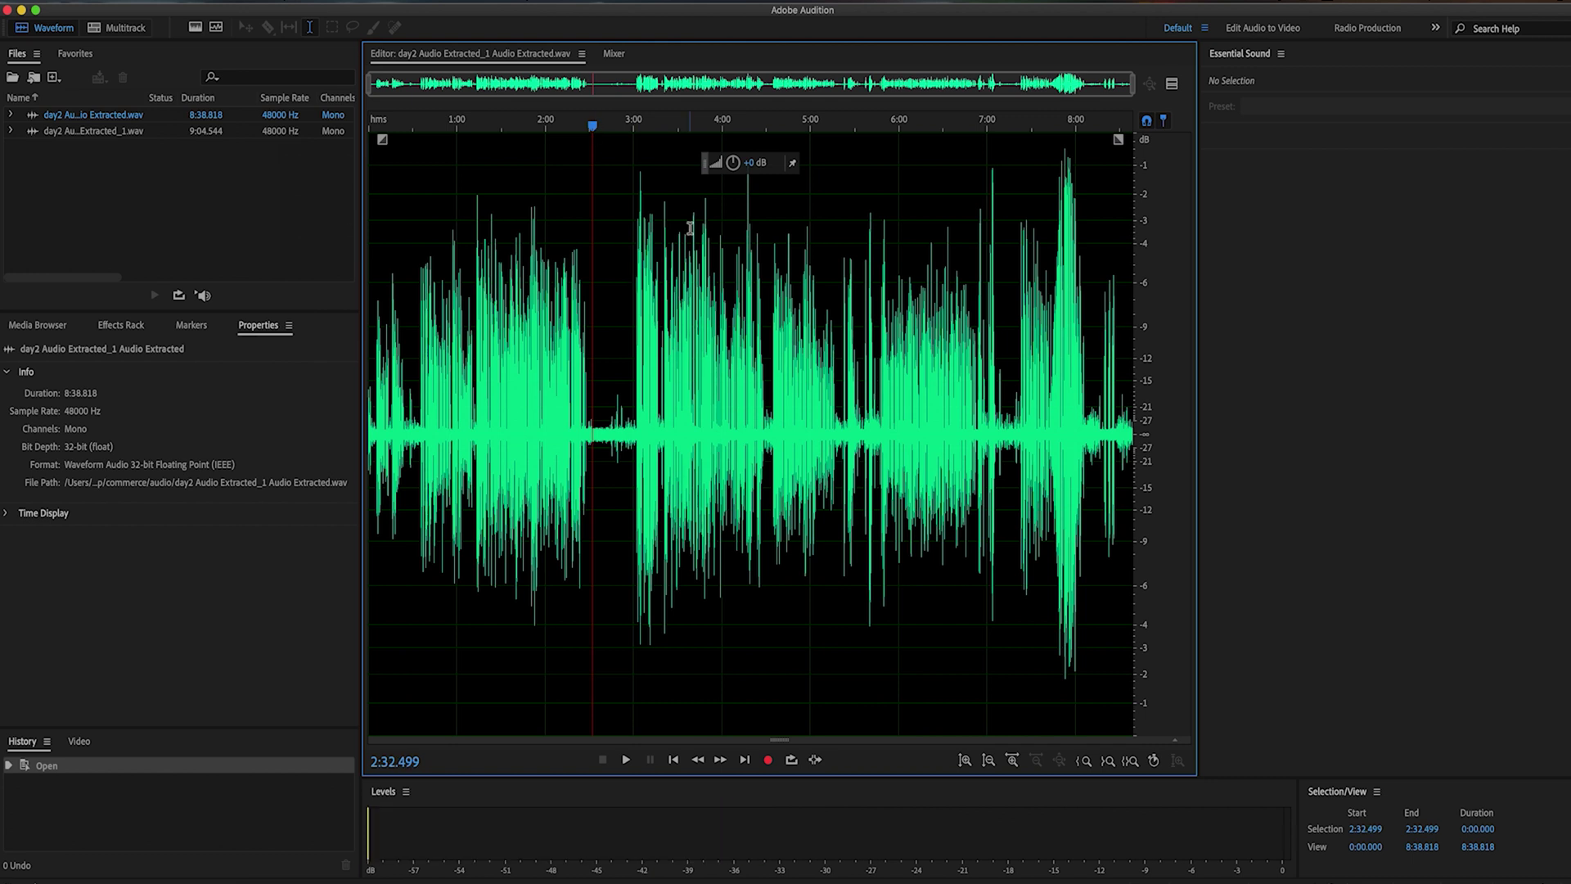
{"action": "key", "text": "space"}
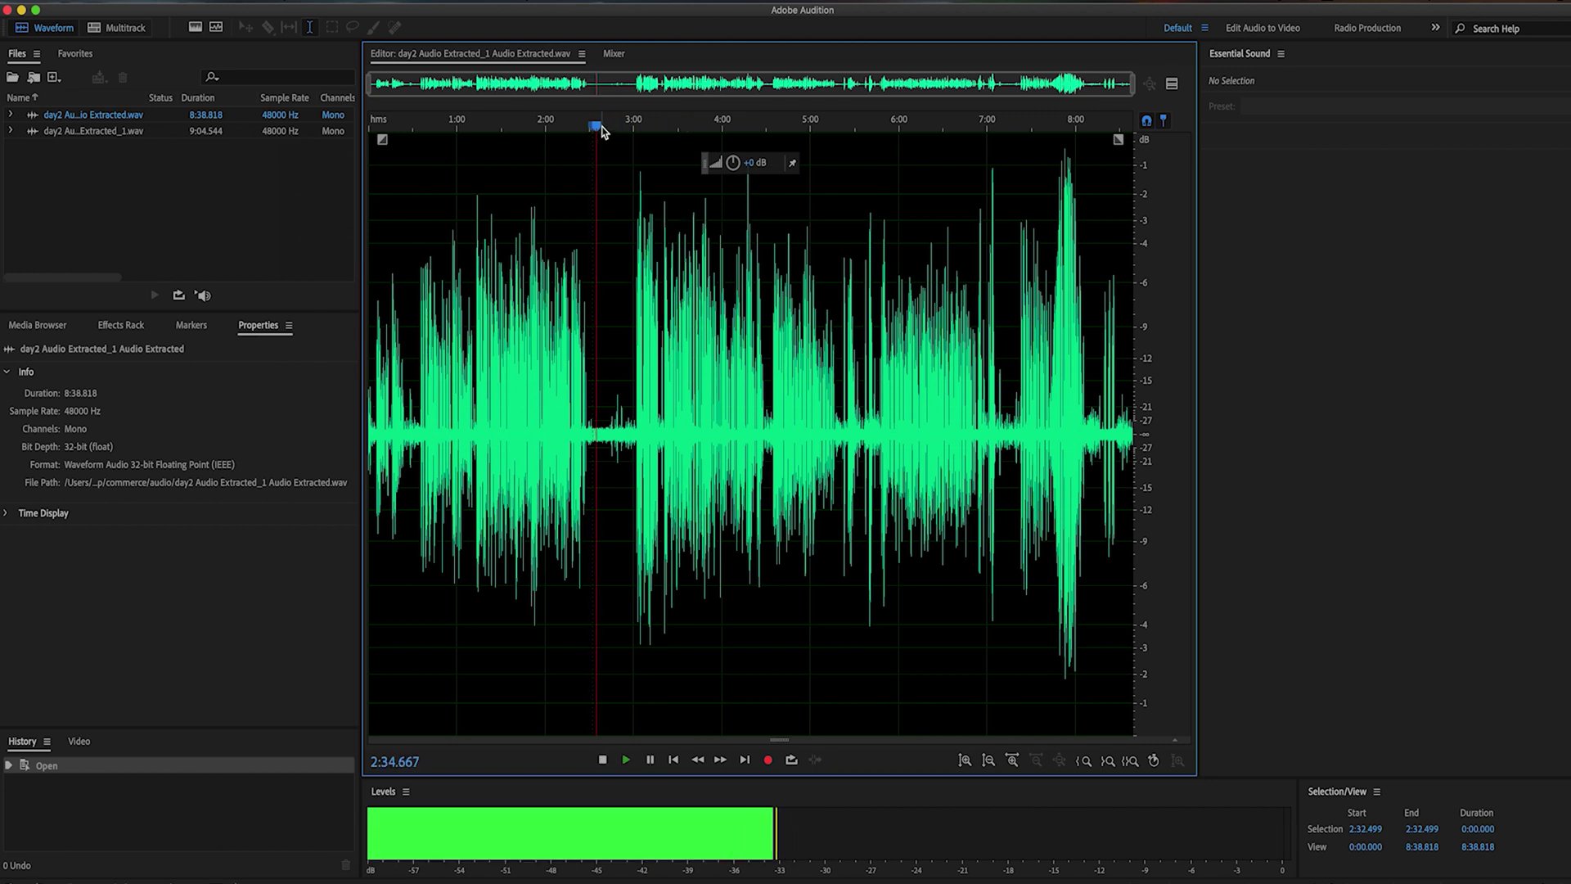
{"action": "left_click_drag", "start_coordinate": [595, 129], "coordinate": [578, 127]}
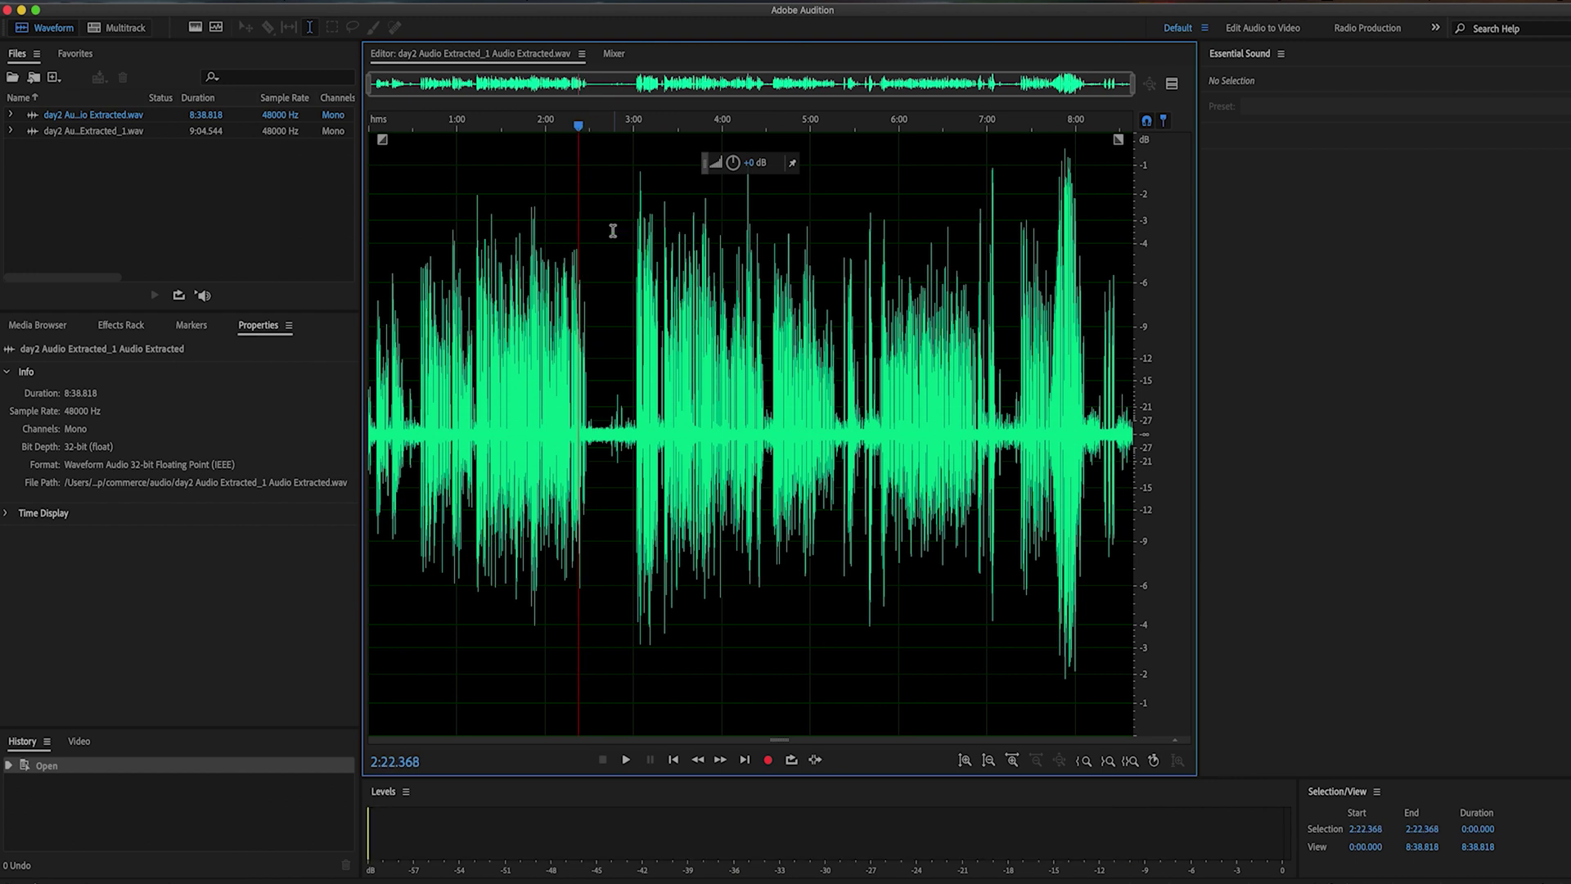
{"action": "left_click", "coordinate": [593, 291]}
{"action": "left_click_drag", "start_coordinate": [595, 290], "coordinate": [610, 288]}
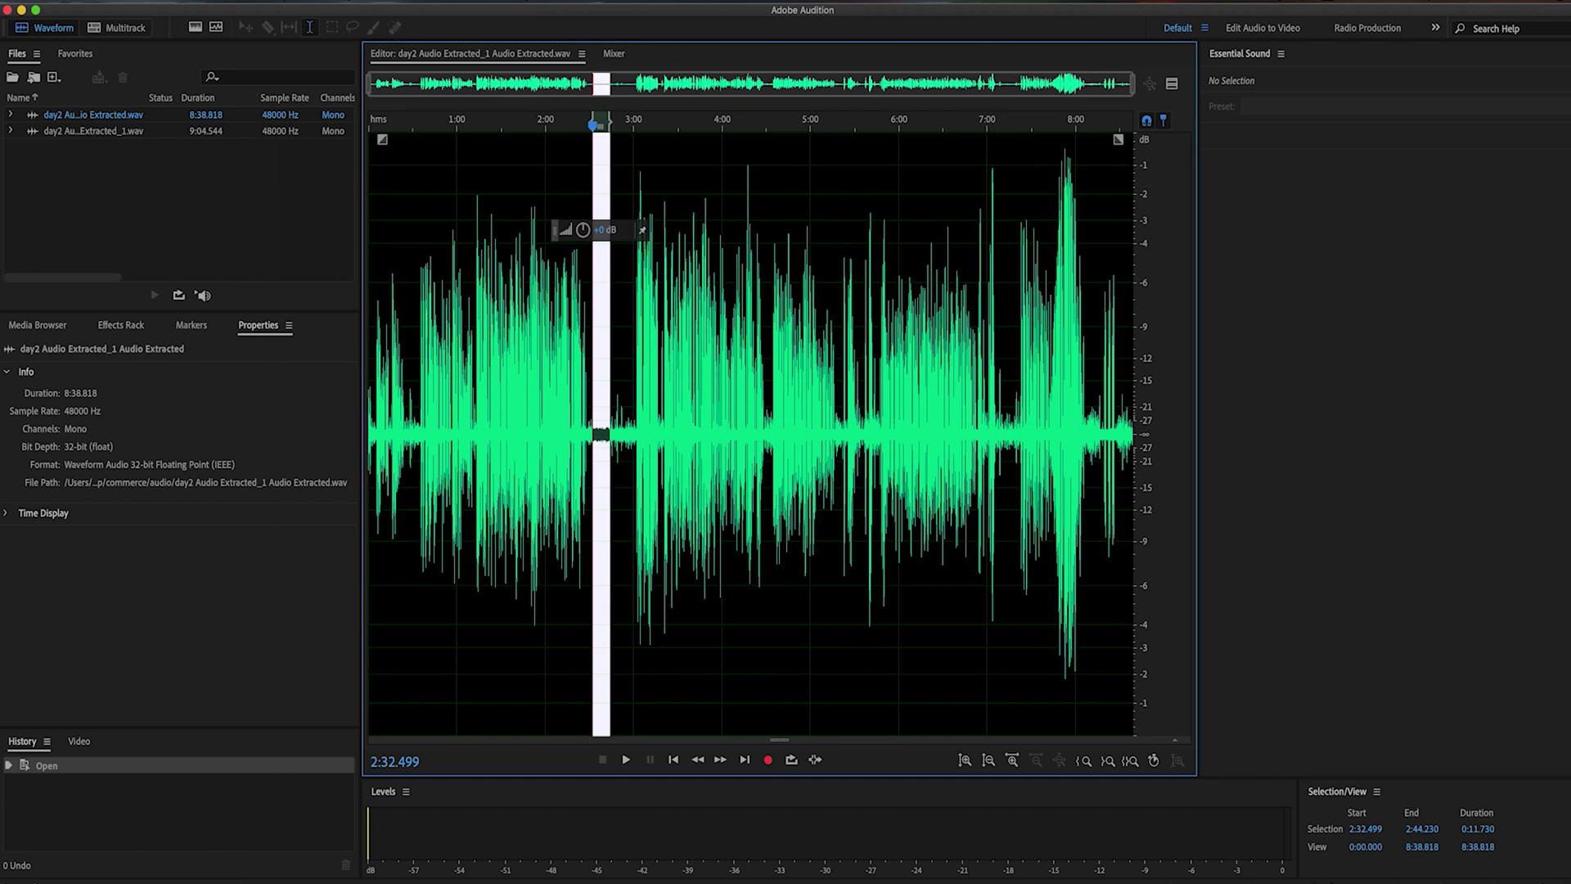
Capture a noise print from the quiet selection, then select the entire 8:38.818 recording.
{"action": "left_click", "coordinate": [323, 0]}
{"action": "mouse_move", "coordinate": [417, 273]}
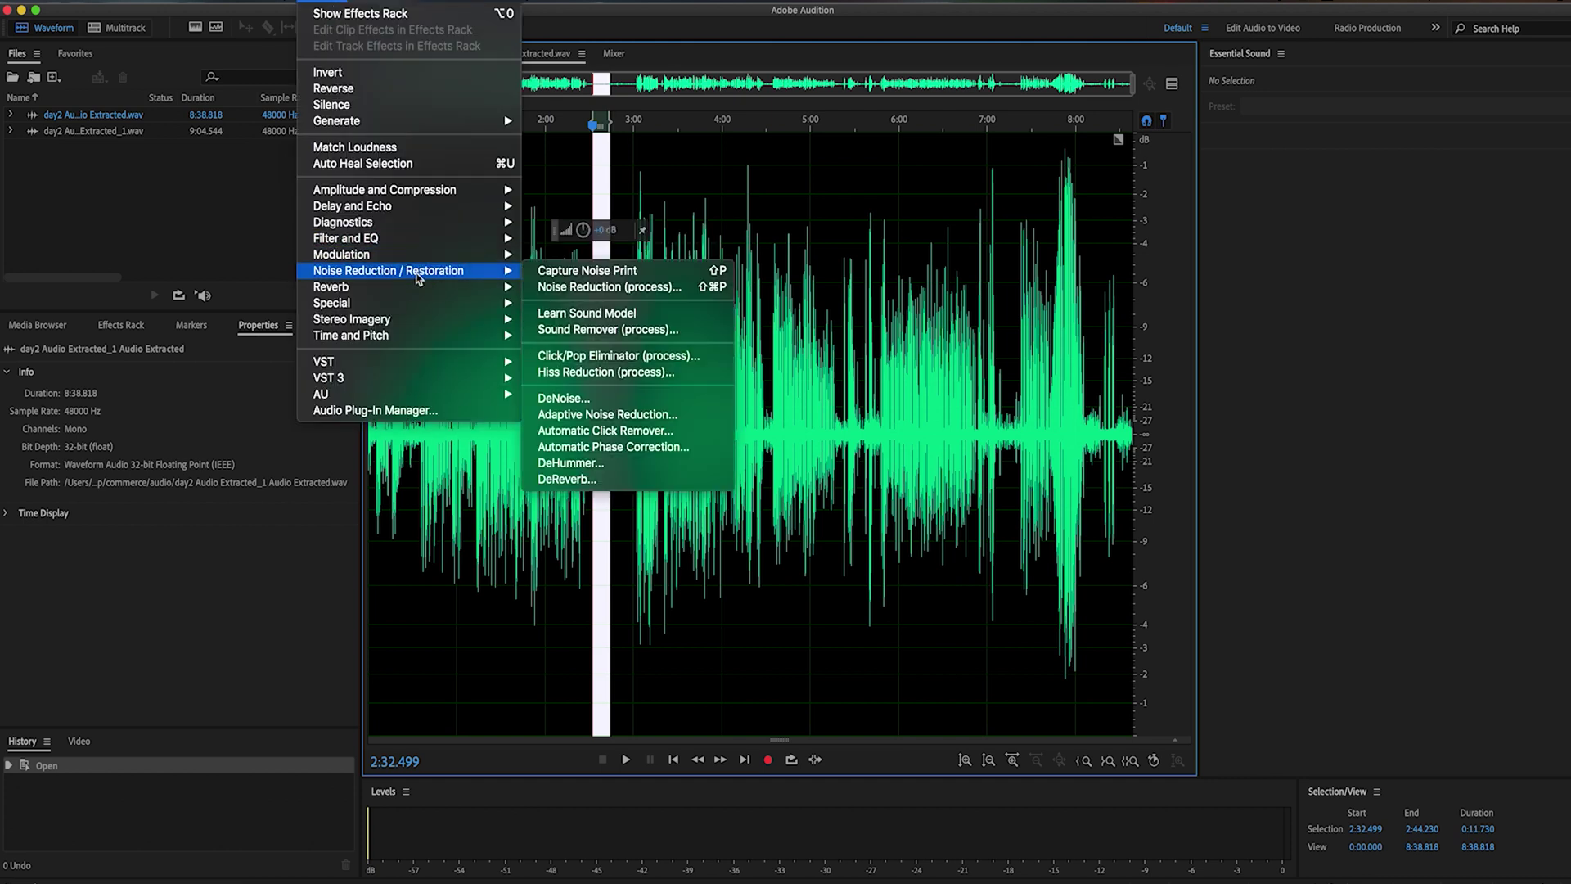
{"action": "left_click", "coordinate": [558, 270]}
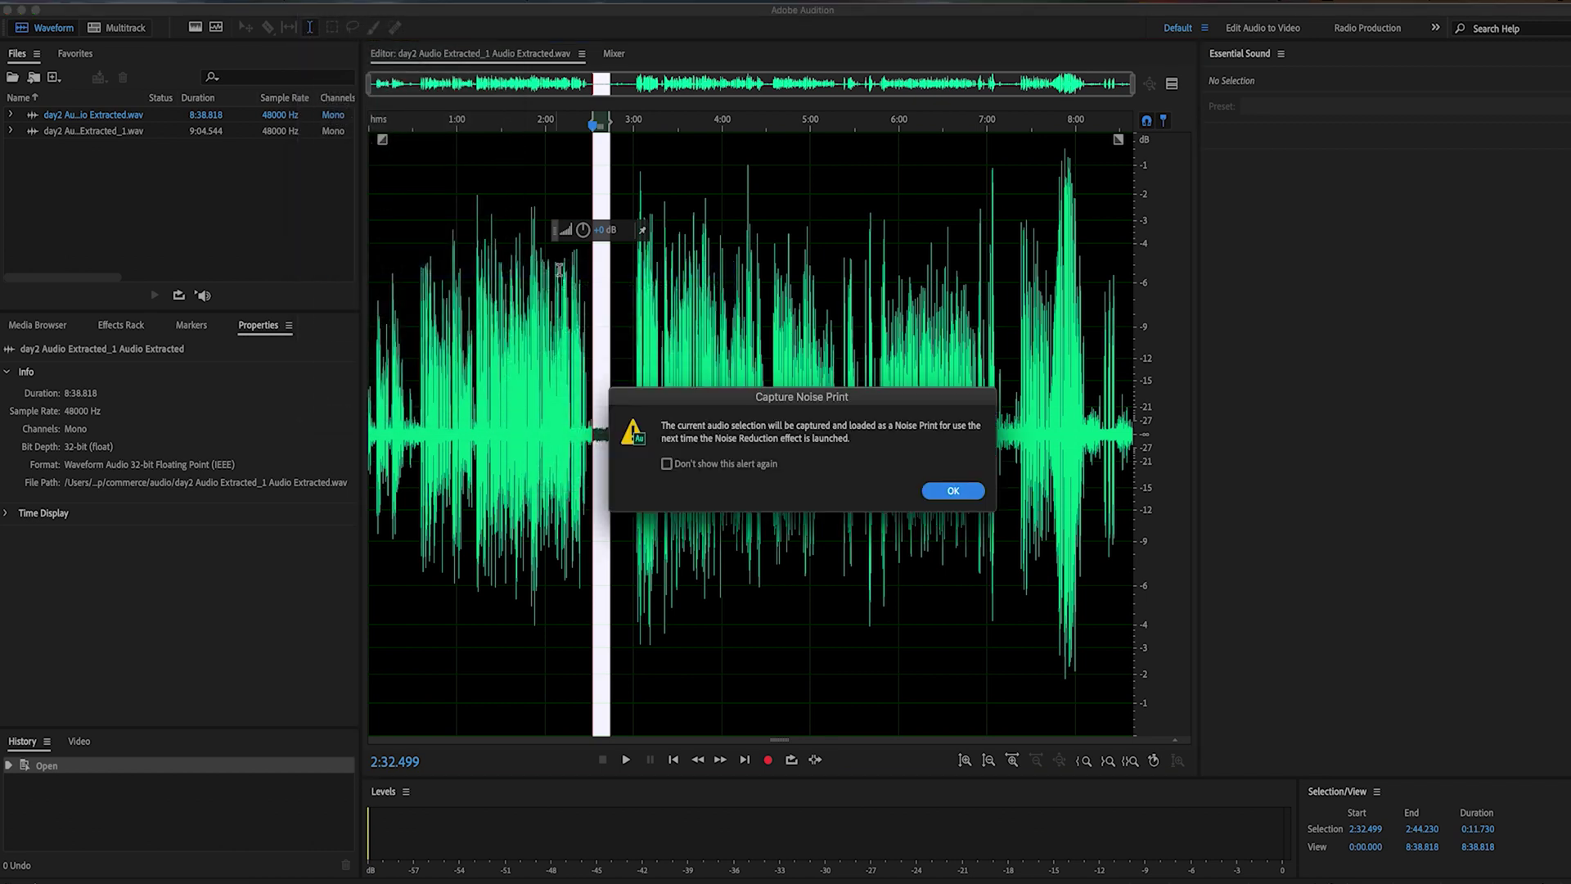
{"action": "left_click", "coordinate": [942, 493]}
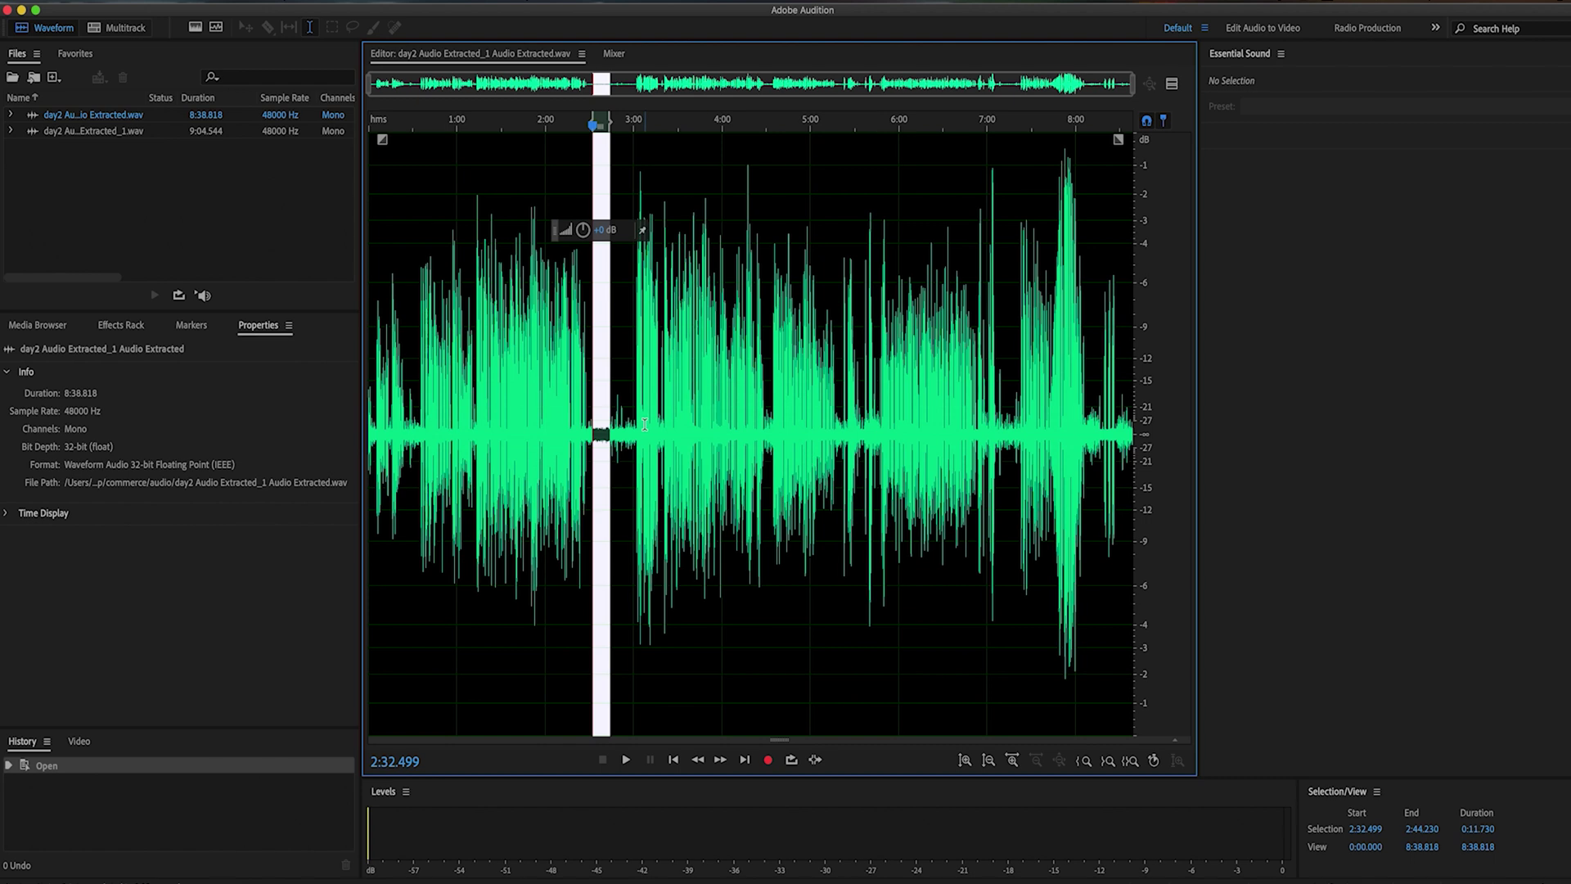
{"action": "double_click", "coordinate": [530, 277]}
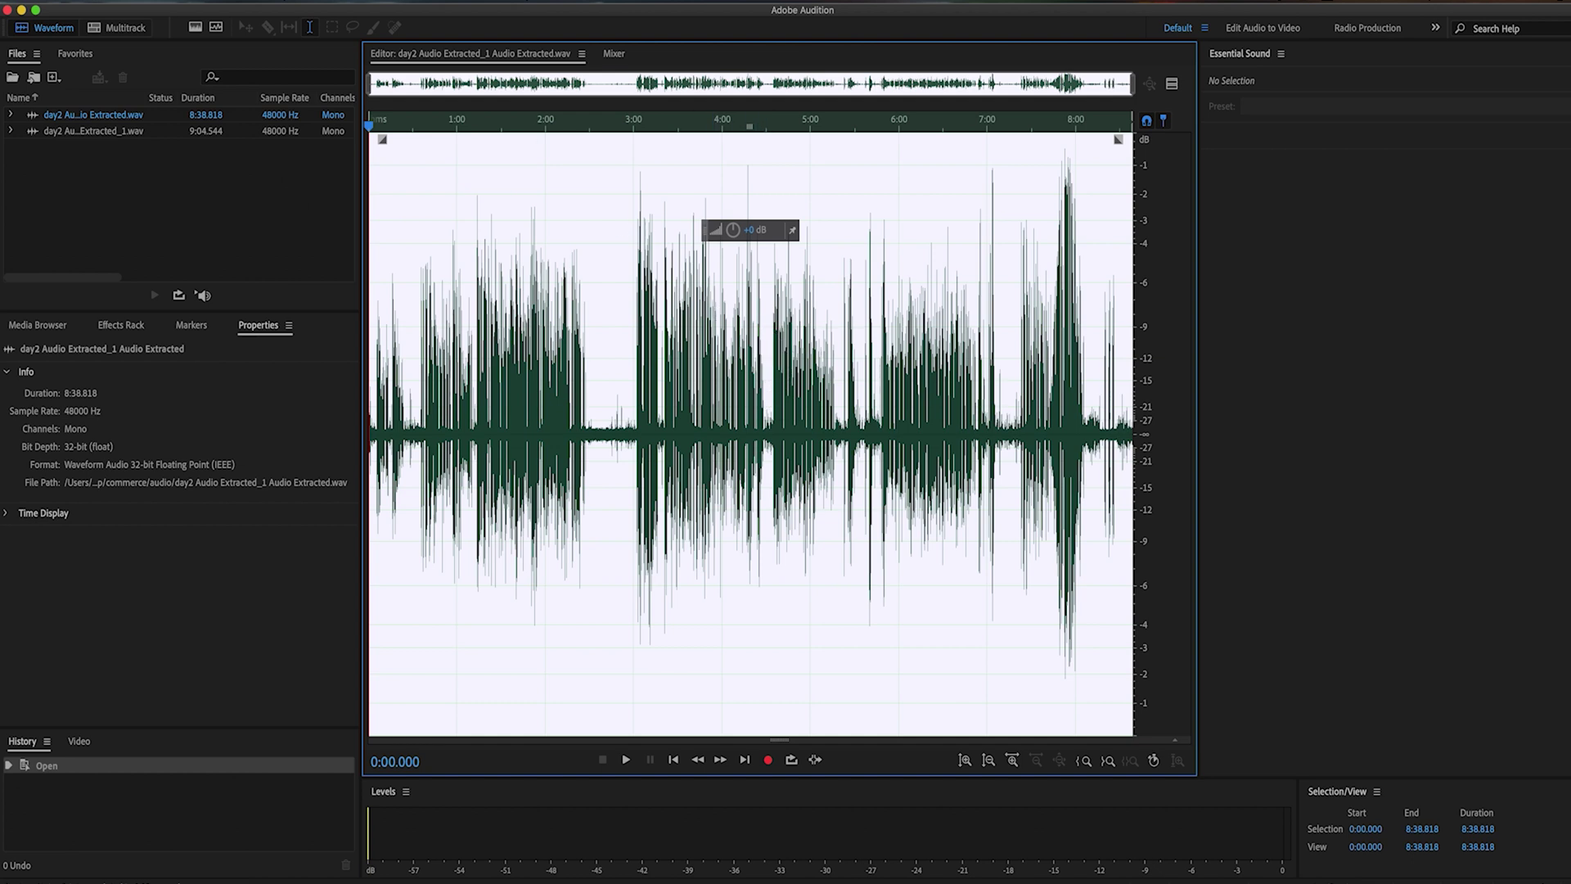
Go to Effects > Noise Reduction / Restoration to reach Noise Reduction (process).
{"action": "left_click", "coordinate": [319, 2]}
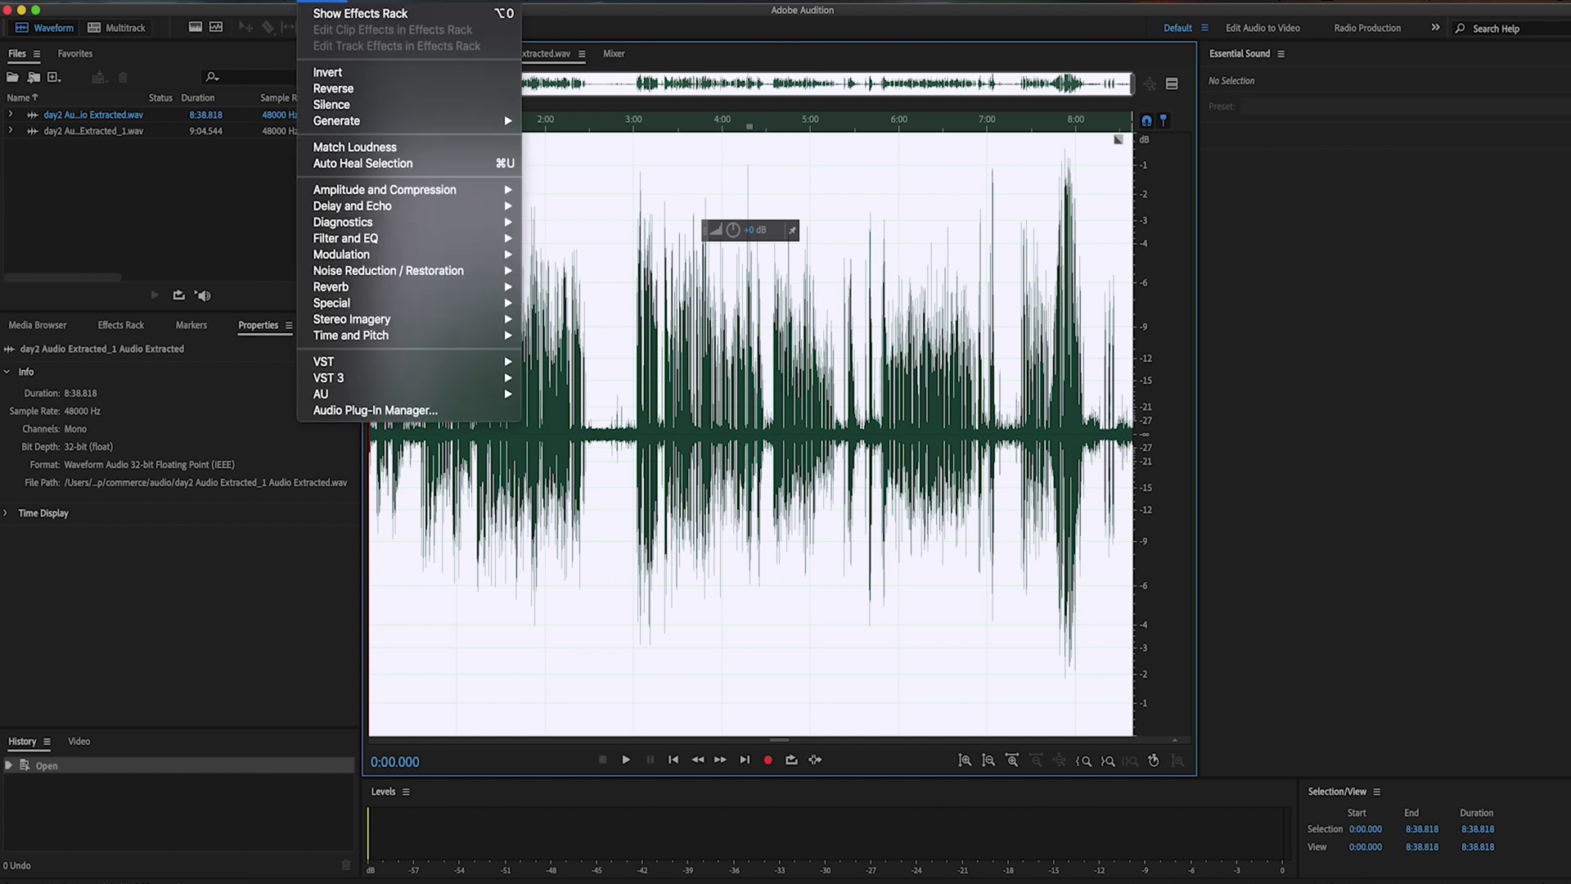
{"action": "mouse_move", "coordinate": [373, 278]}
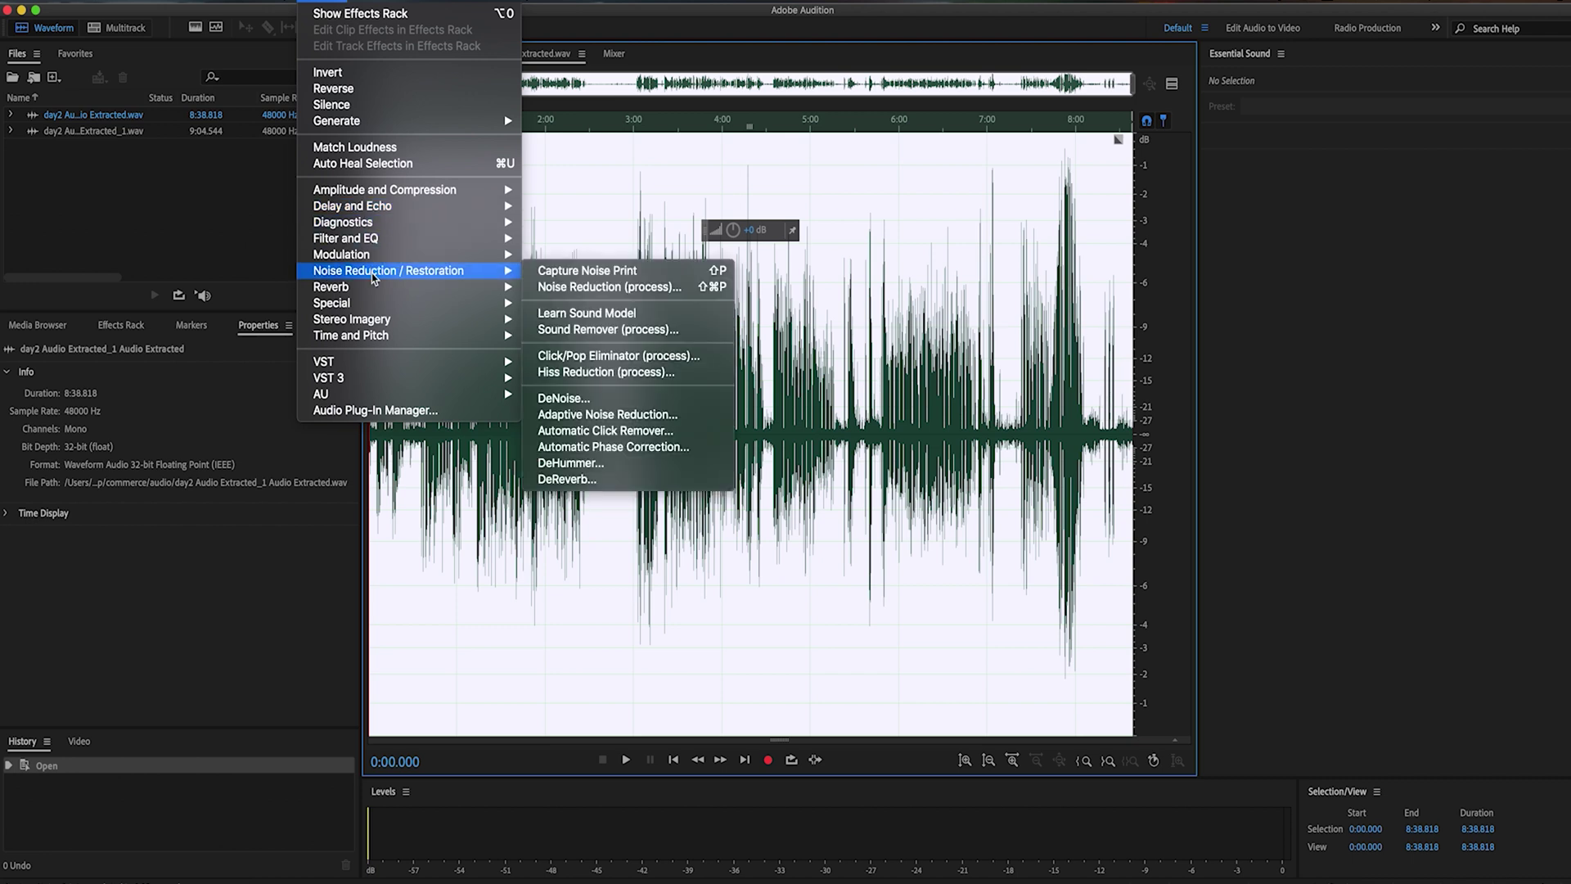
Open Noise Reduction (process), reposition its window, and preview at 0% before raising strength to about 78%.
{"action": "left_click", "coordinate": [597, 288]}
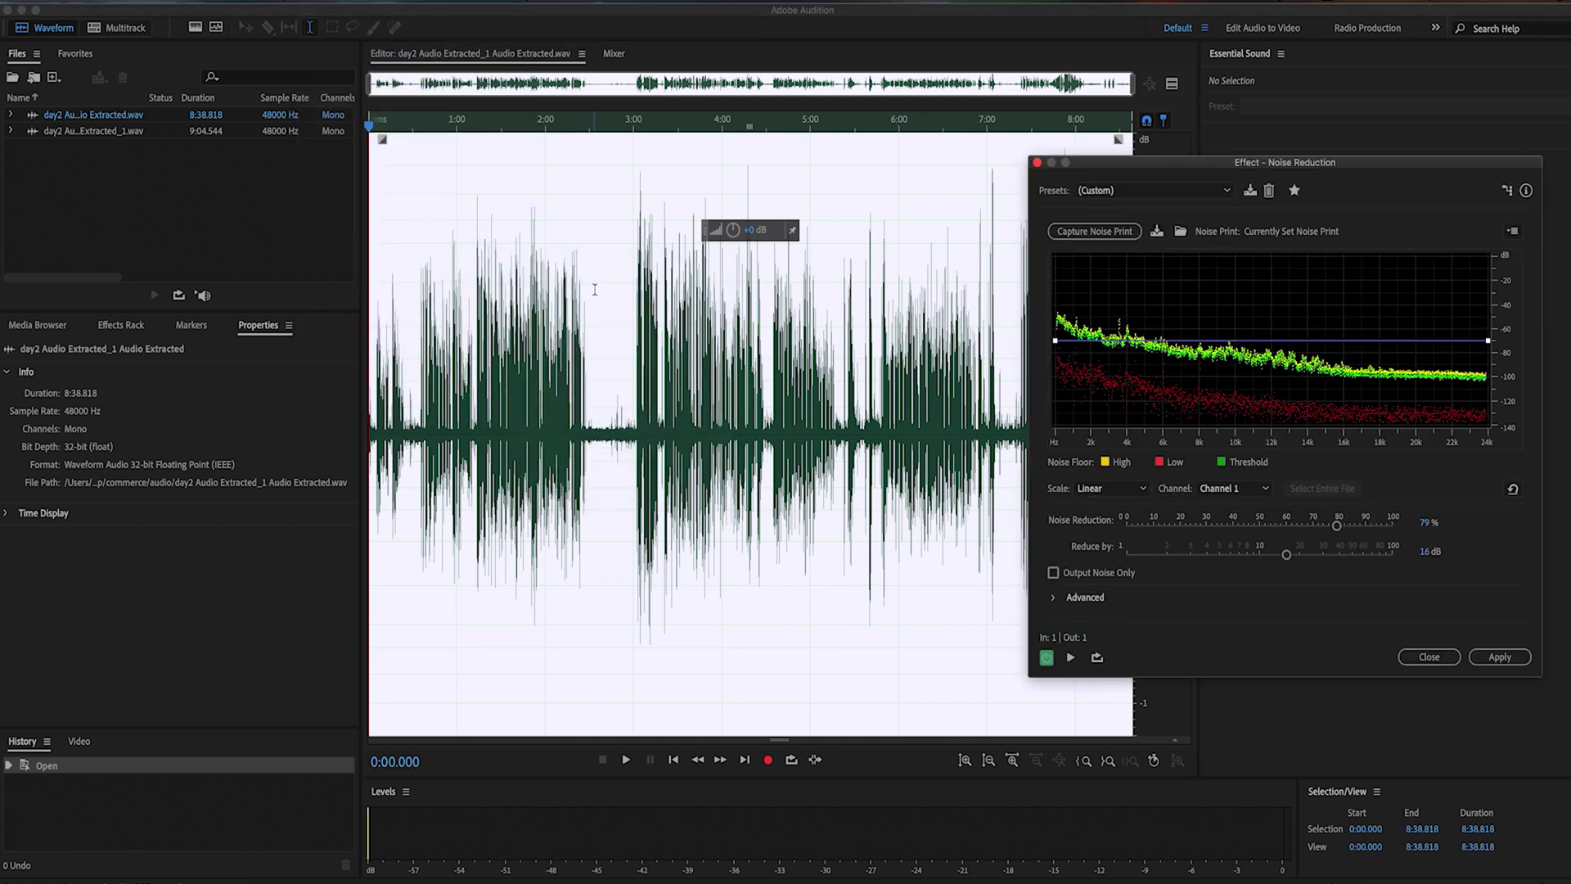
{"action": "left_click_drag", "start_coordinate": [1107, 169], "coordinate": [1025, 157]}
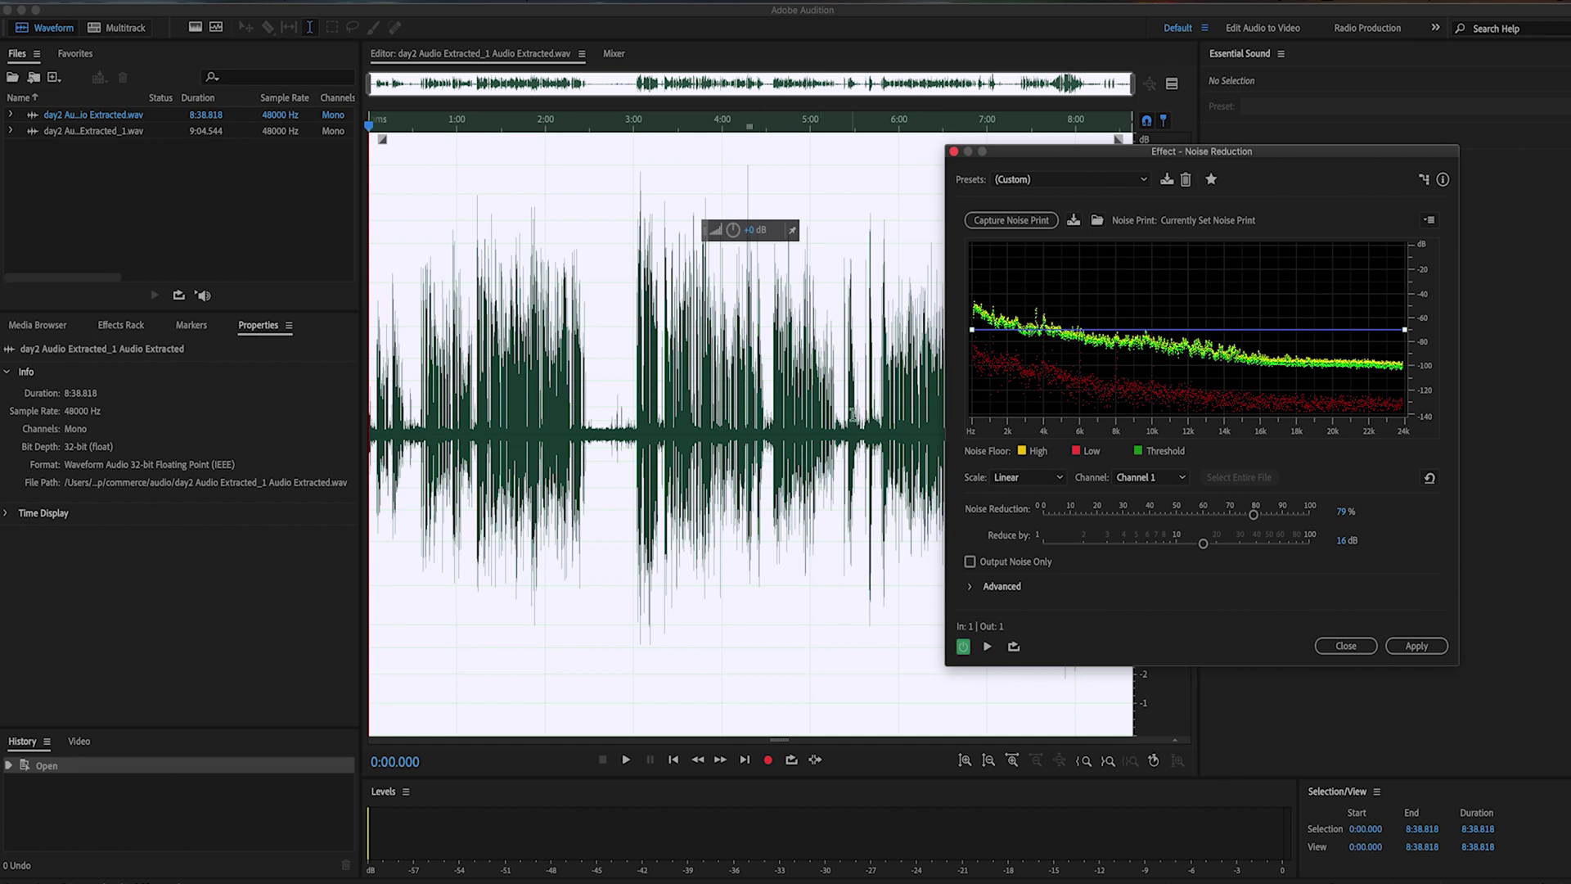
{"action": "left_click_drag", "start_coordinate": [1086, 515], "coordinate": [1032, 514]}
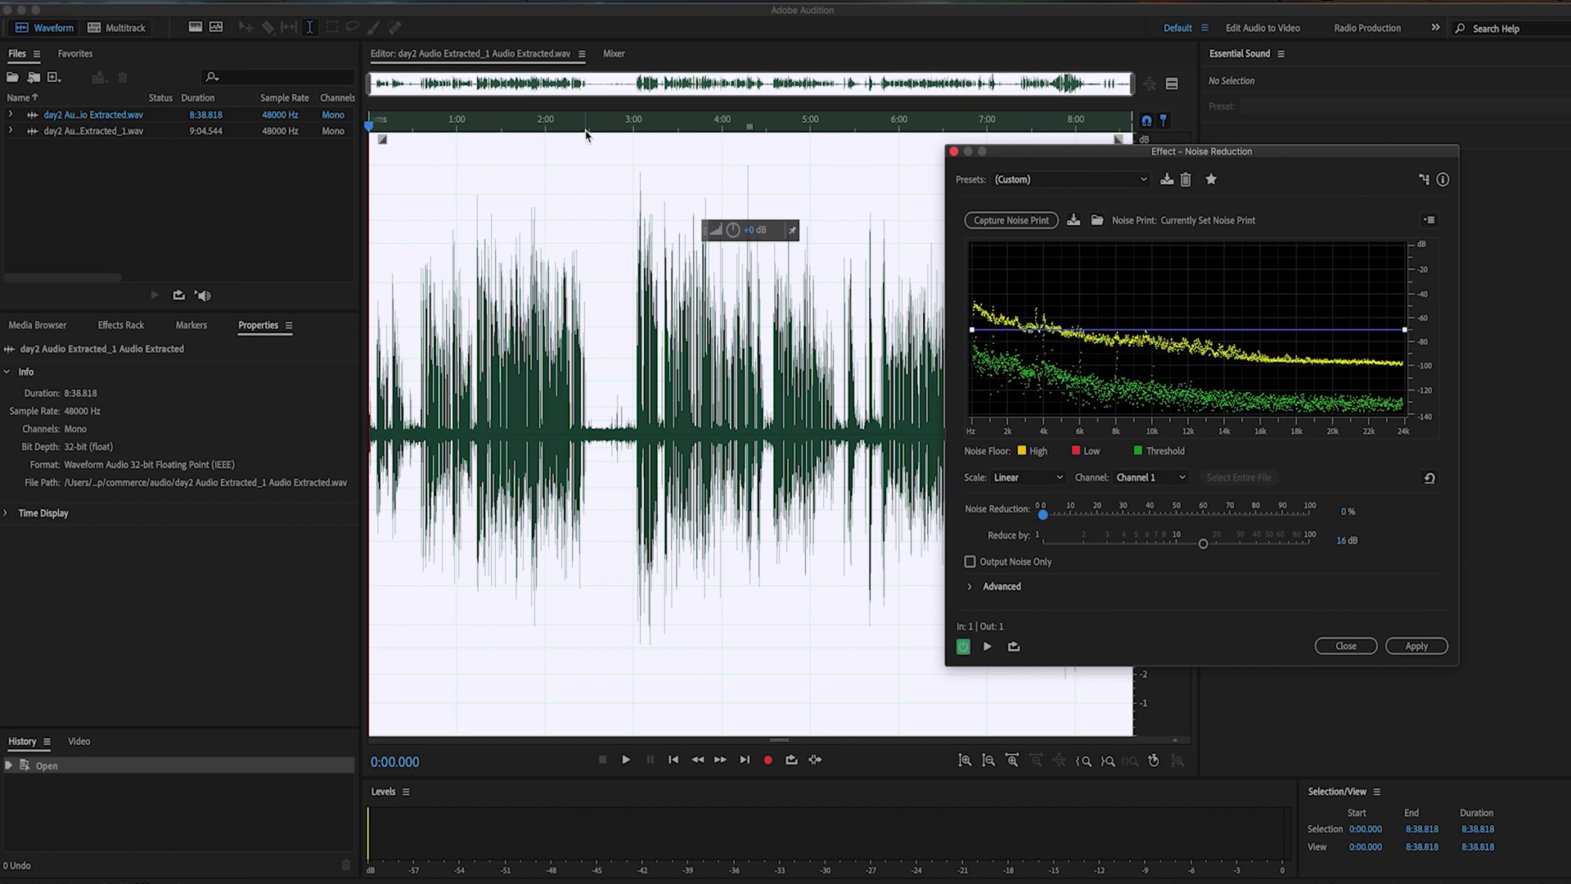
{"action": "key", "text": "space"}
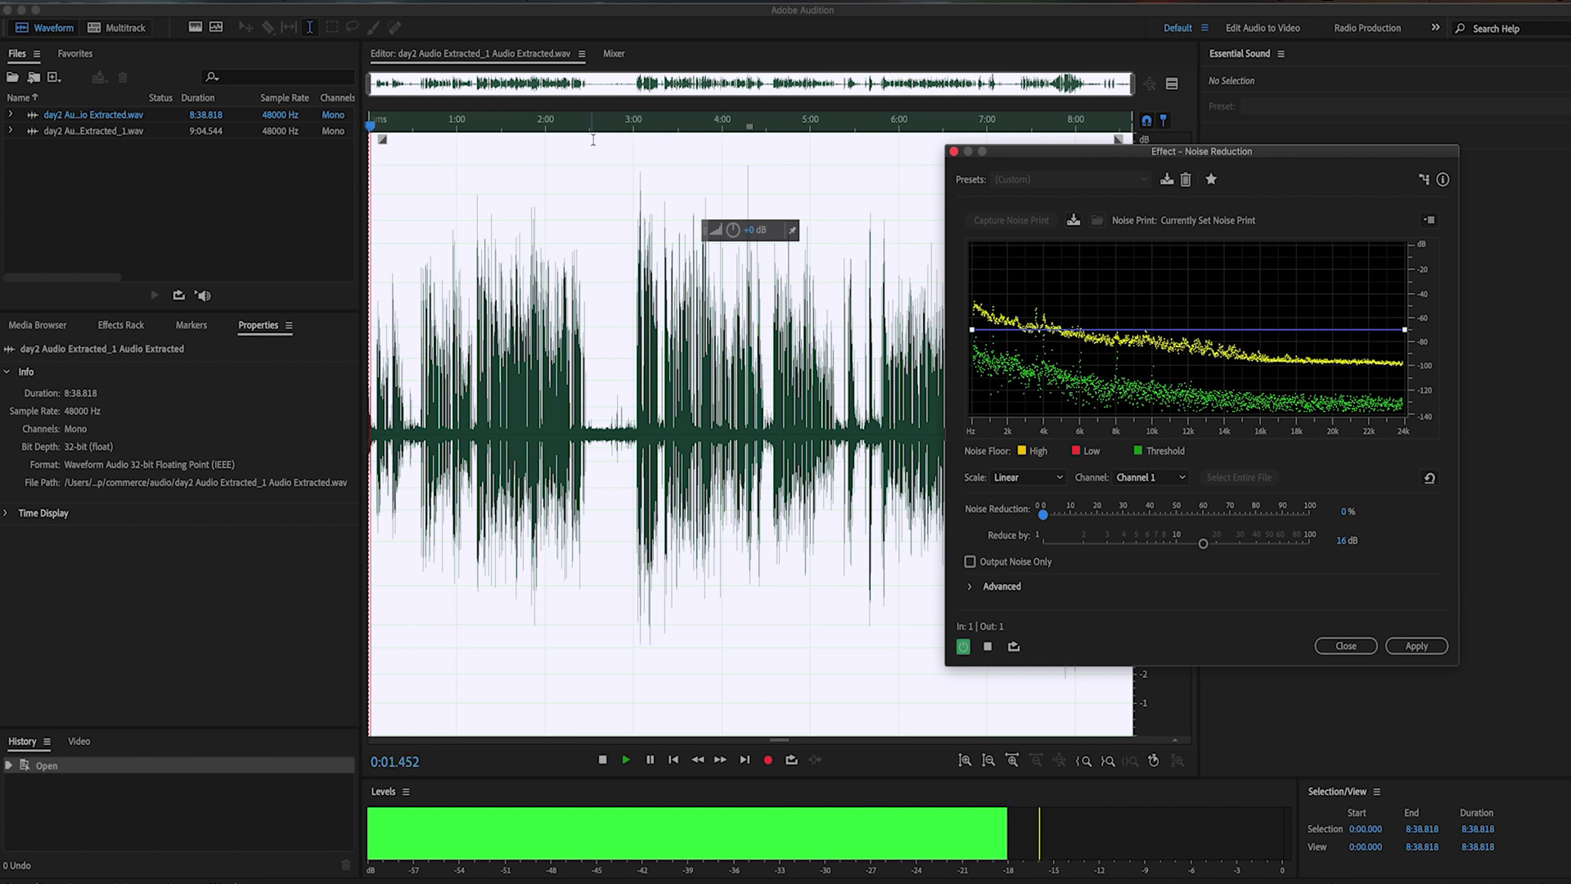
{"action": "key", "text": "space"}
{"action": "left_click", "coordinate": [1252, 514]}
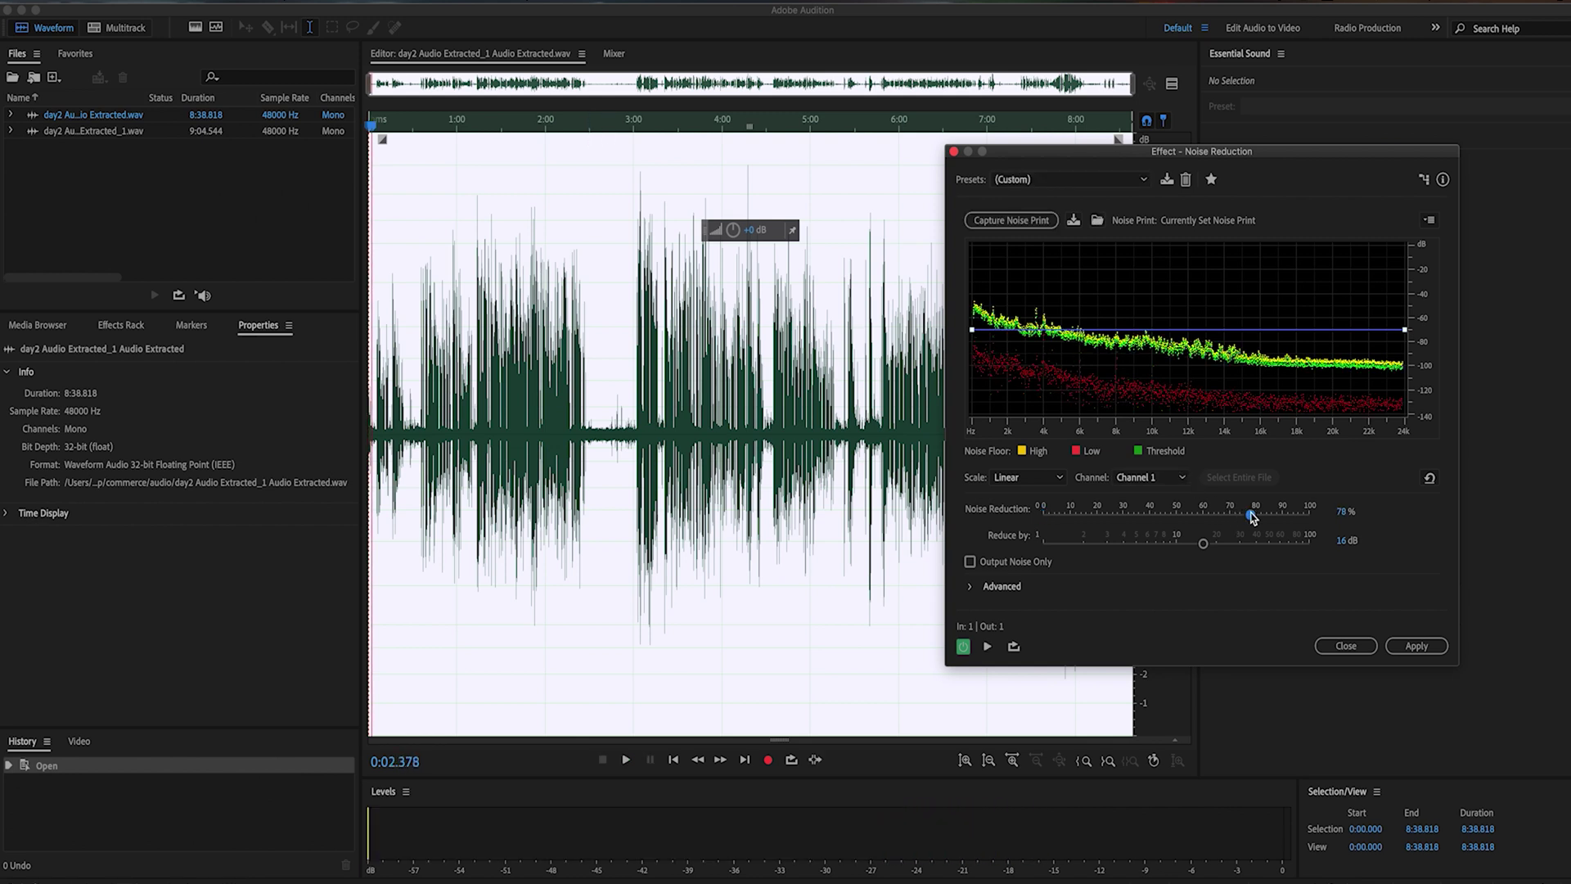
{"action": "left_click_drag", "start_coordinate": [1250, 511], "coordinate": [1242, 514]}
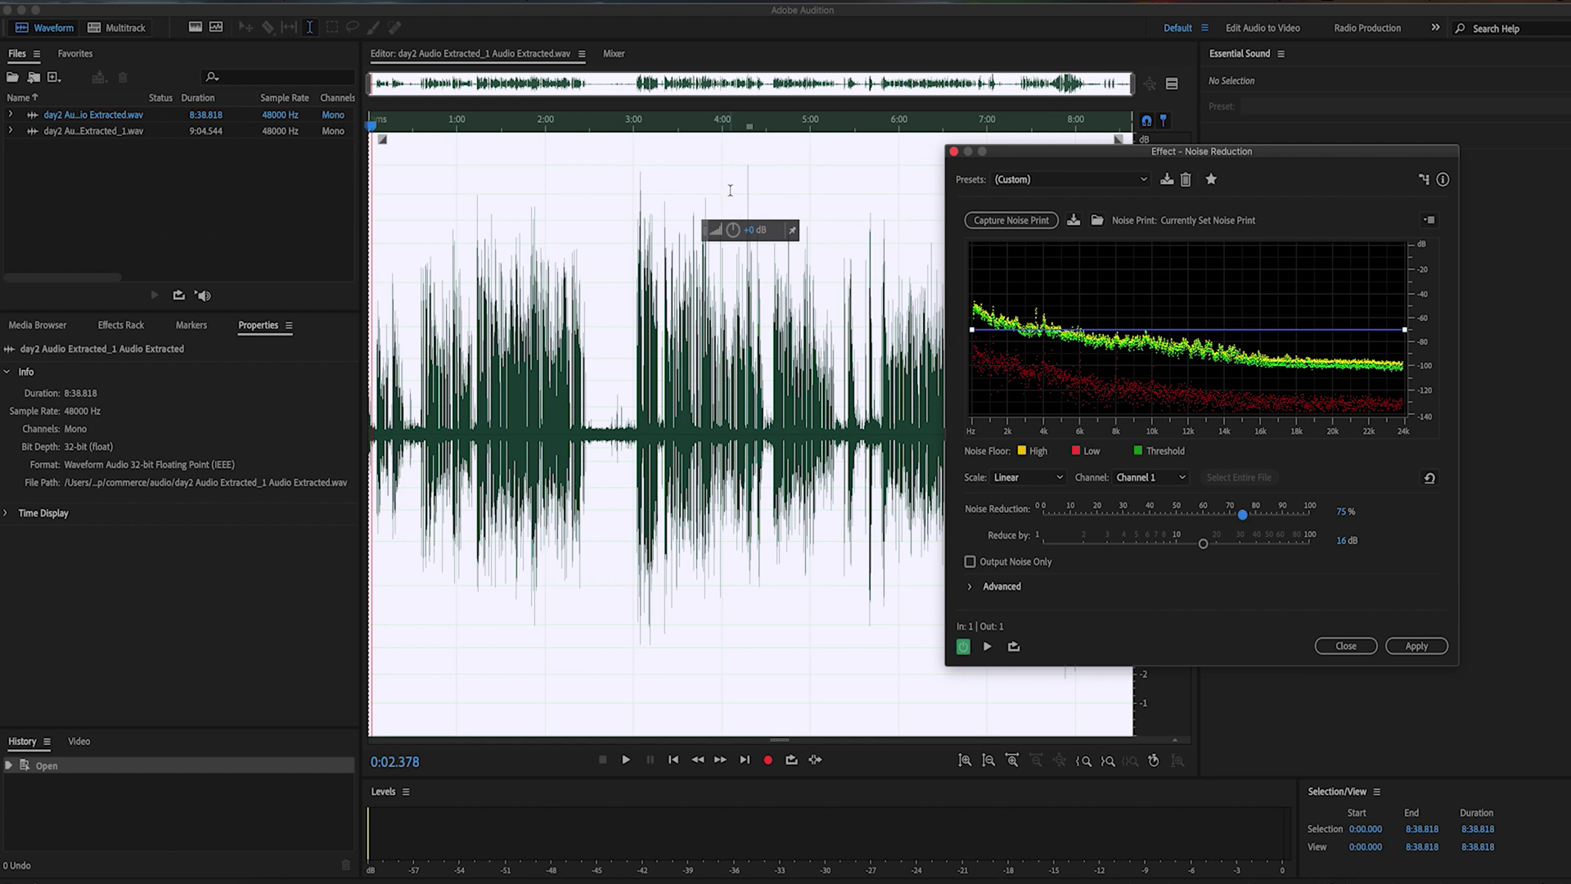
Preview from about 1:40, toggling reduction between 0% and 75%, settling on 75%.
{"action": "key", "text": "space"}
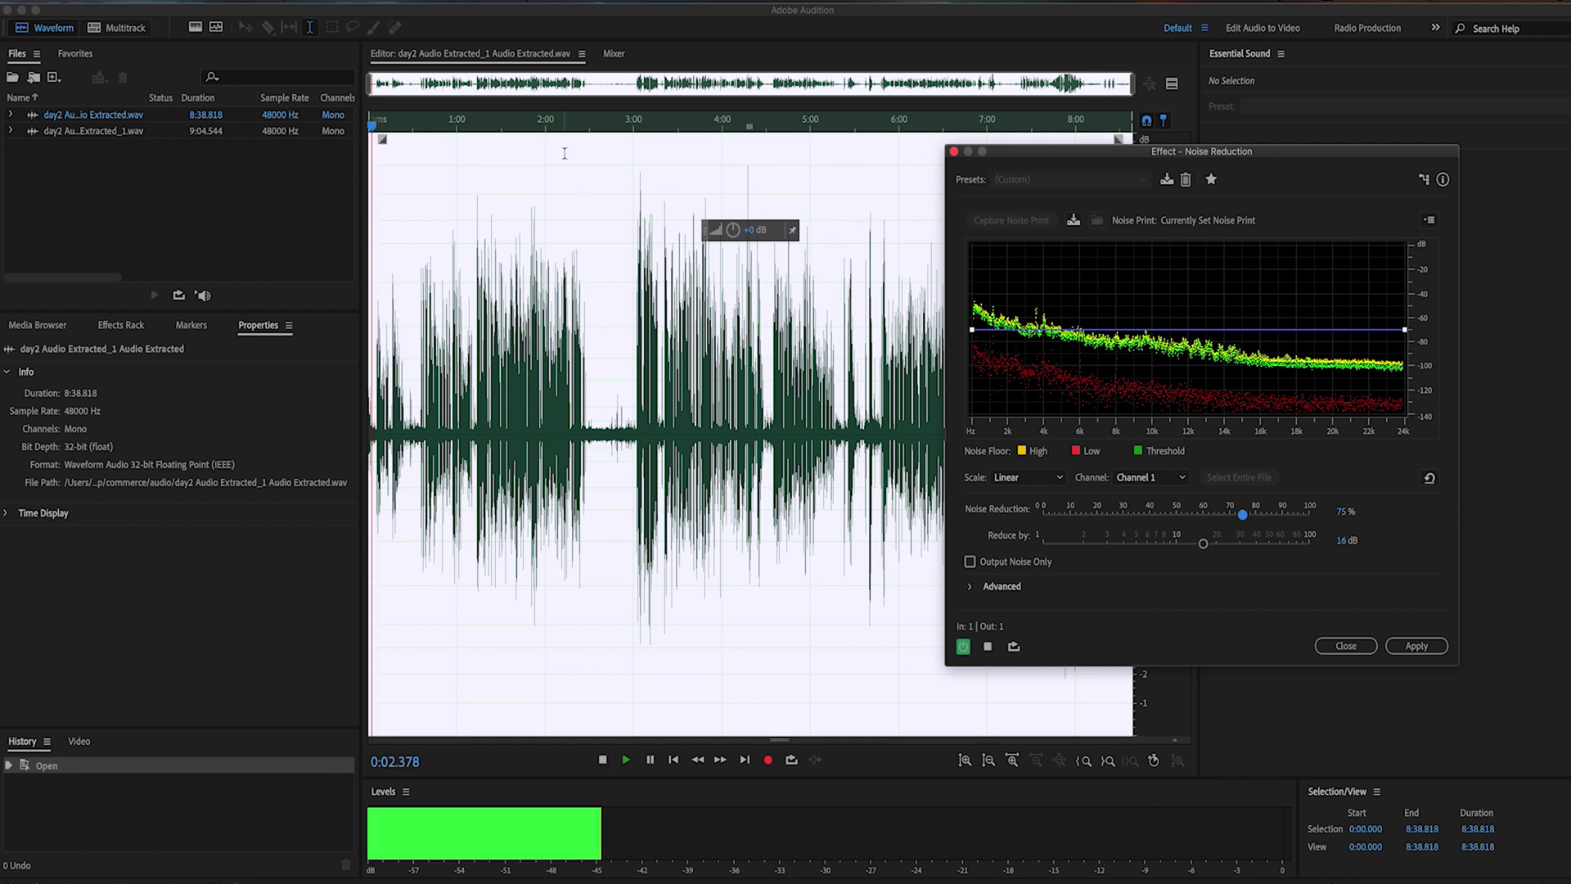
{"action": "left_click", "coordinate": [525, 203]}
{"action": "left_click", "coordinate": [517, 129]}
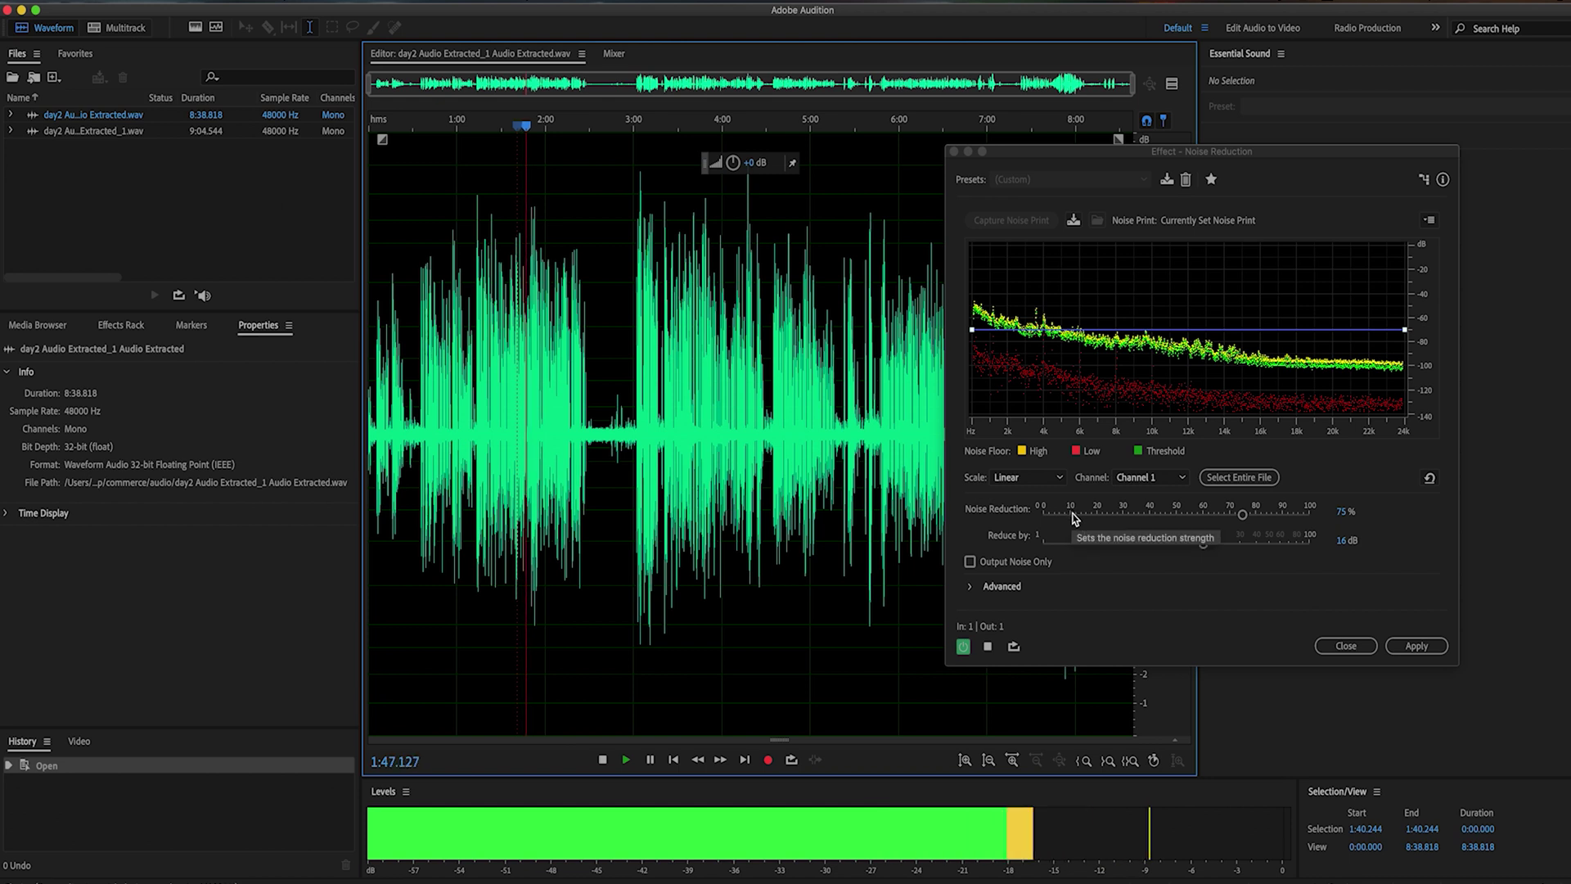
{"action": "left_click_drag", "start_coordinate": [1075, 517], "coordinate": [1042, 516]}
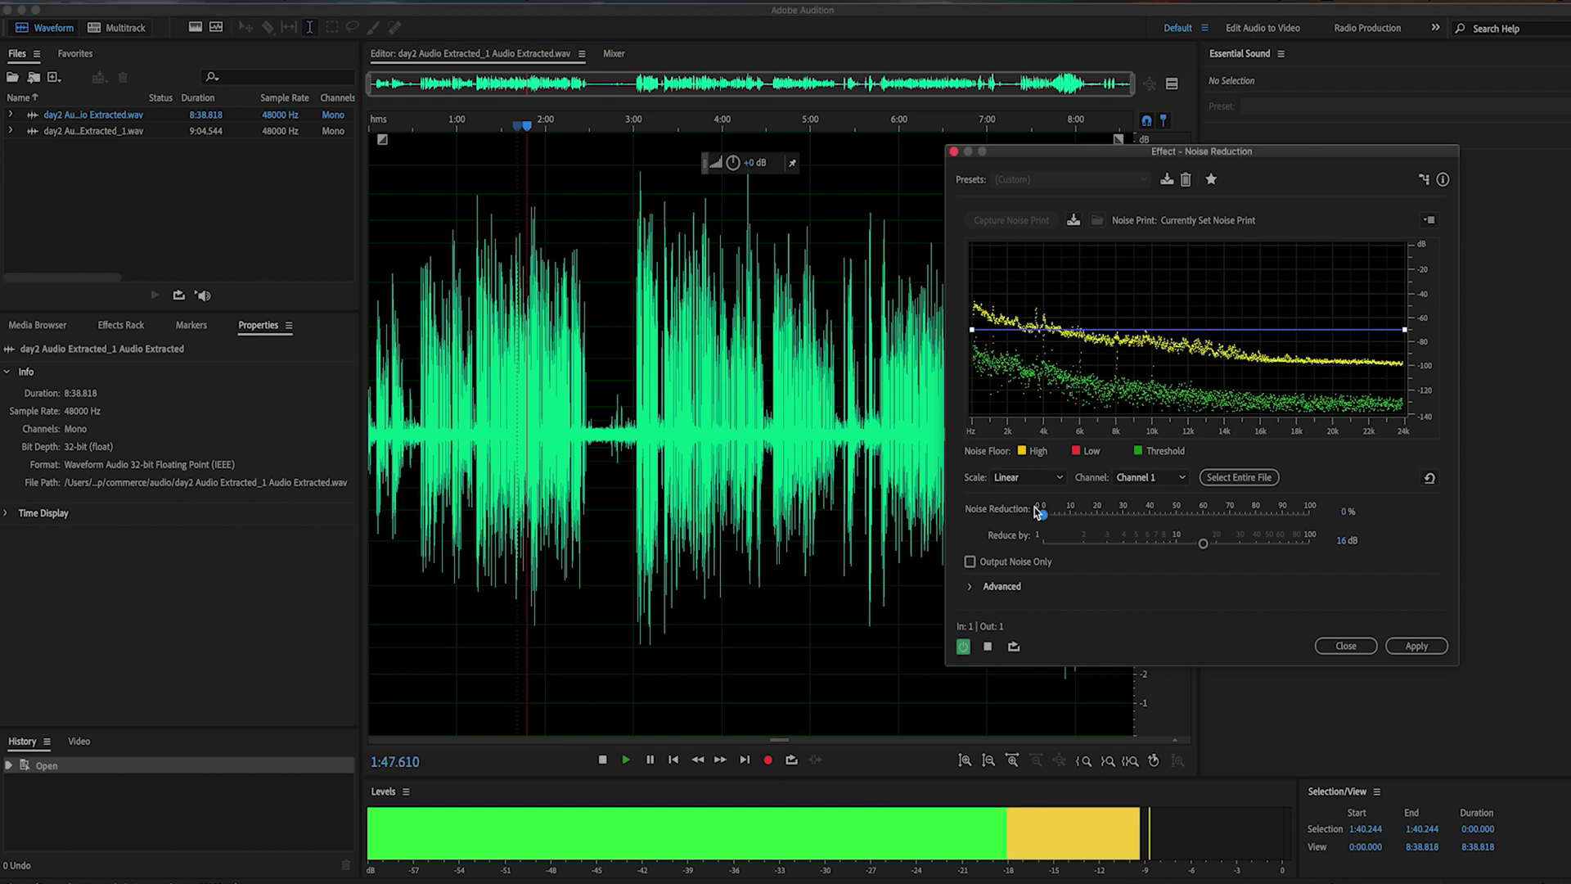
{"action": "left_click", "coordinate": [1242, 515]}
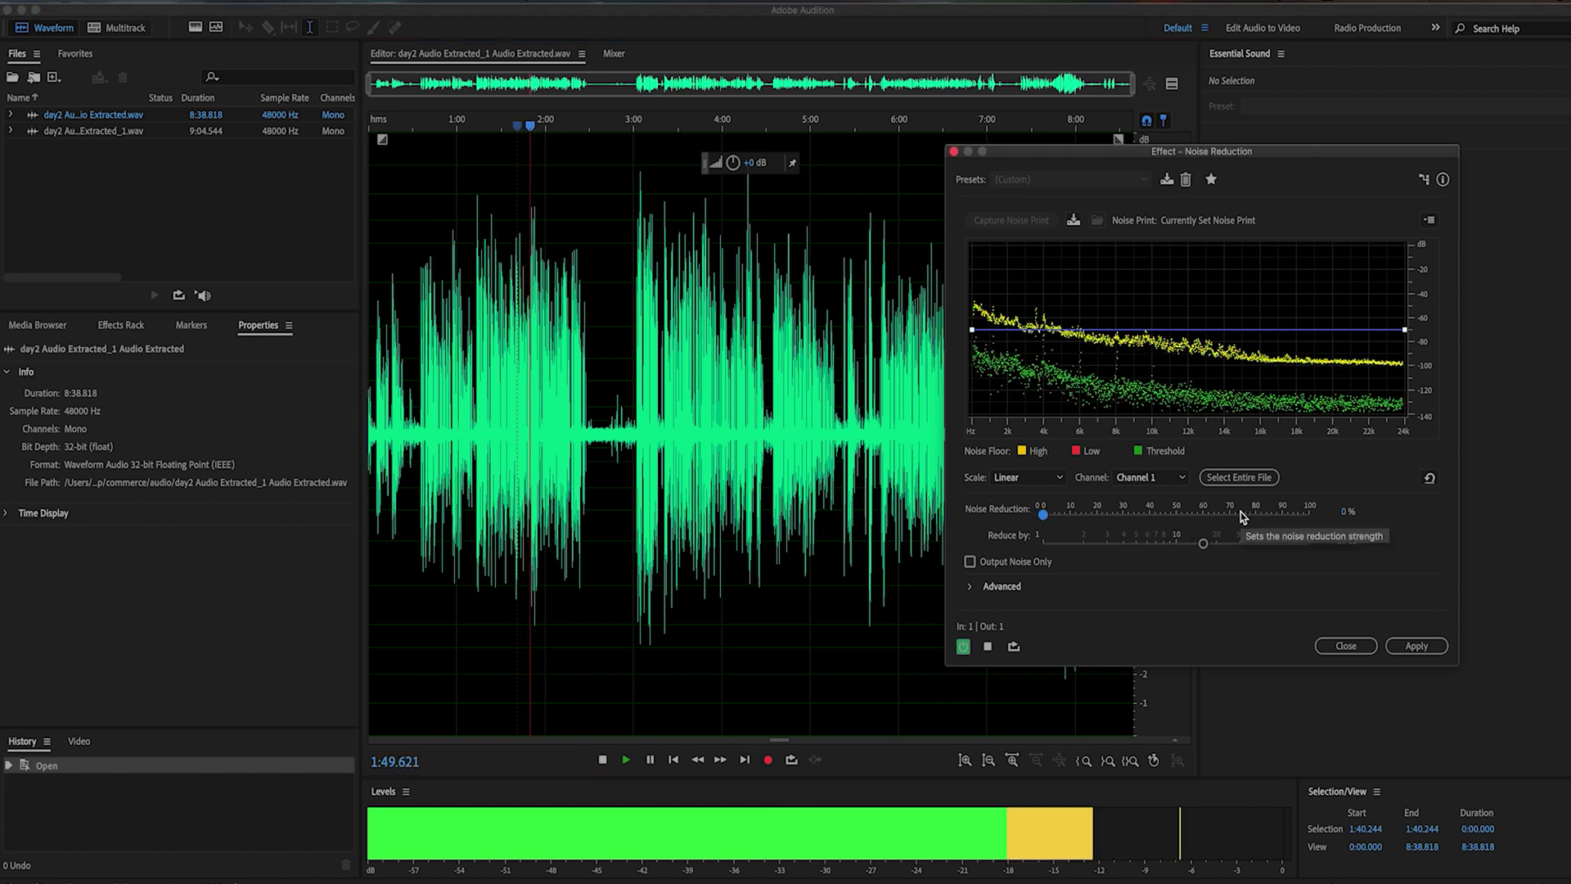
{"action": "left_click", "coordinate": [1047, 515]}
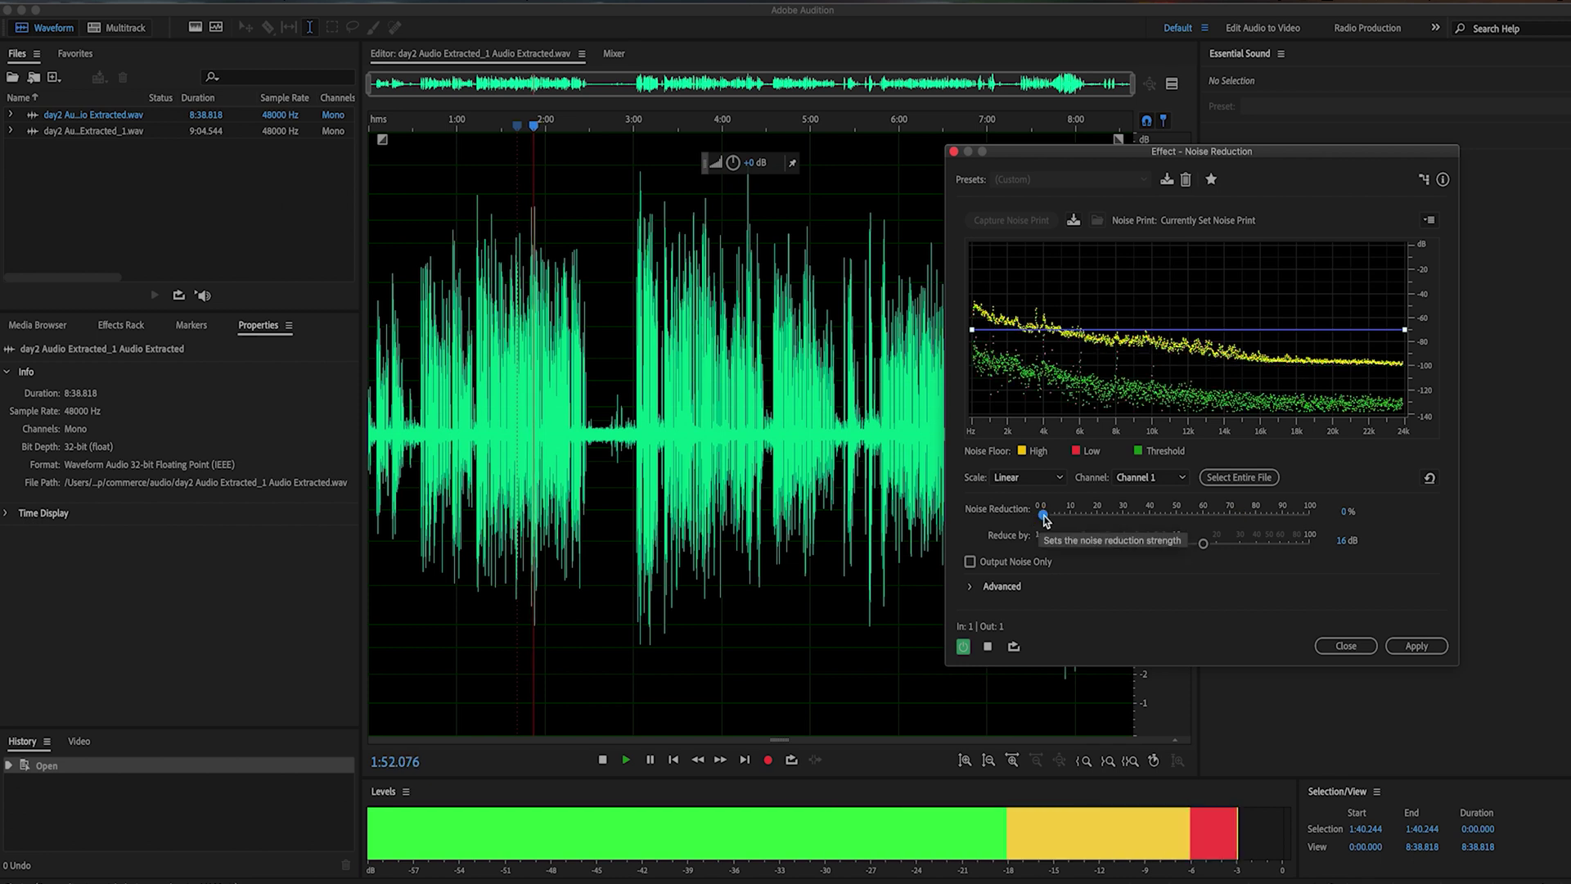
{"action": "left_click", "coordinate": [1243, 516]}
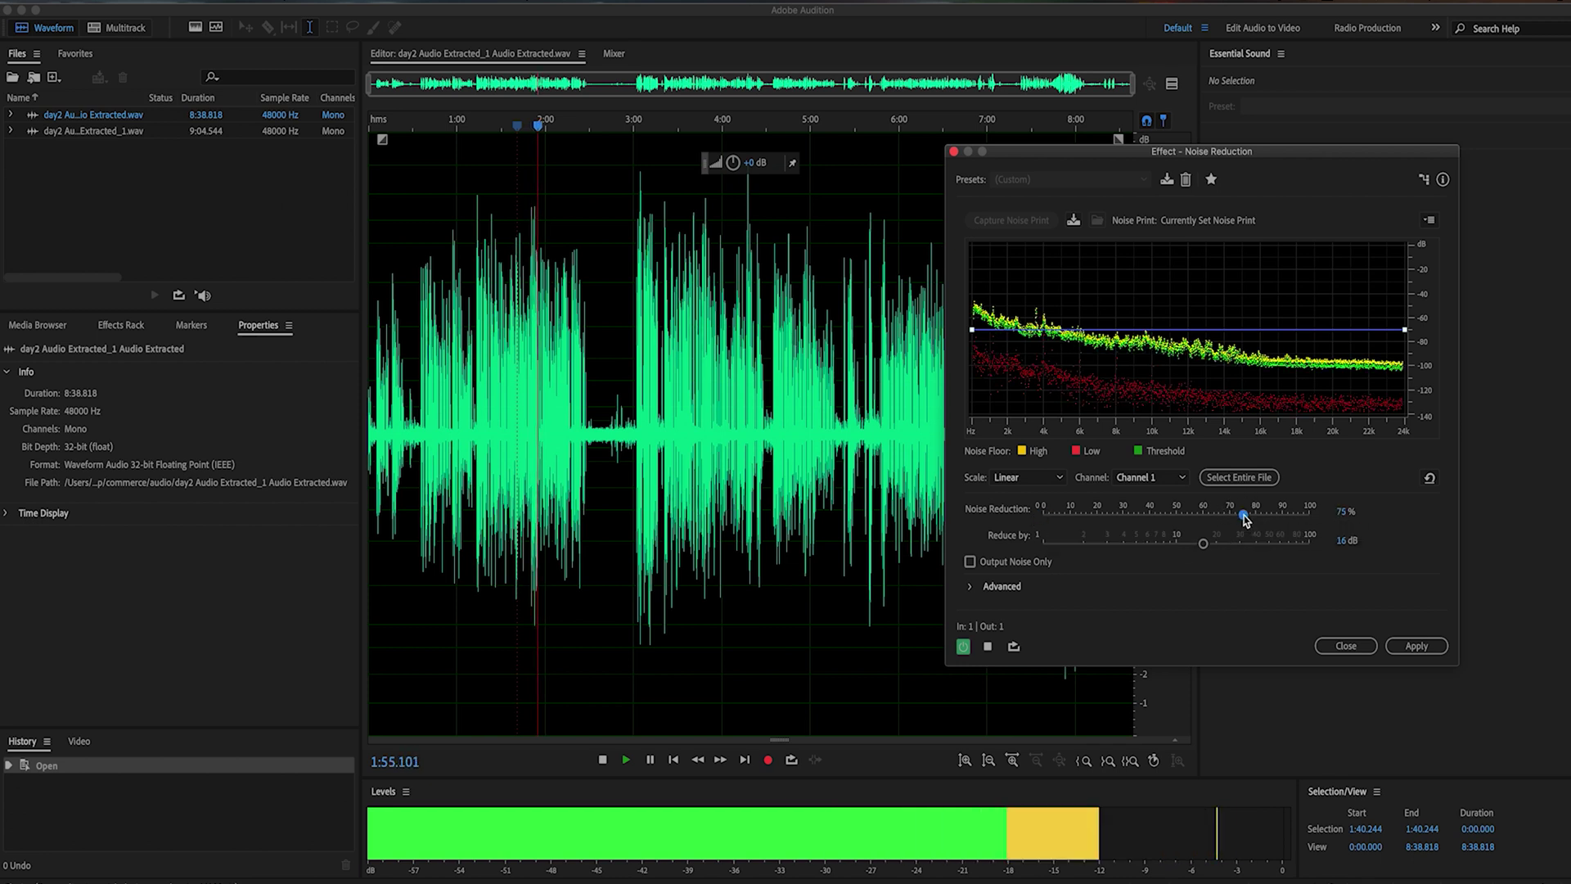
{"action": "key", "text": "space"}
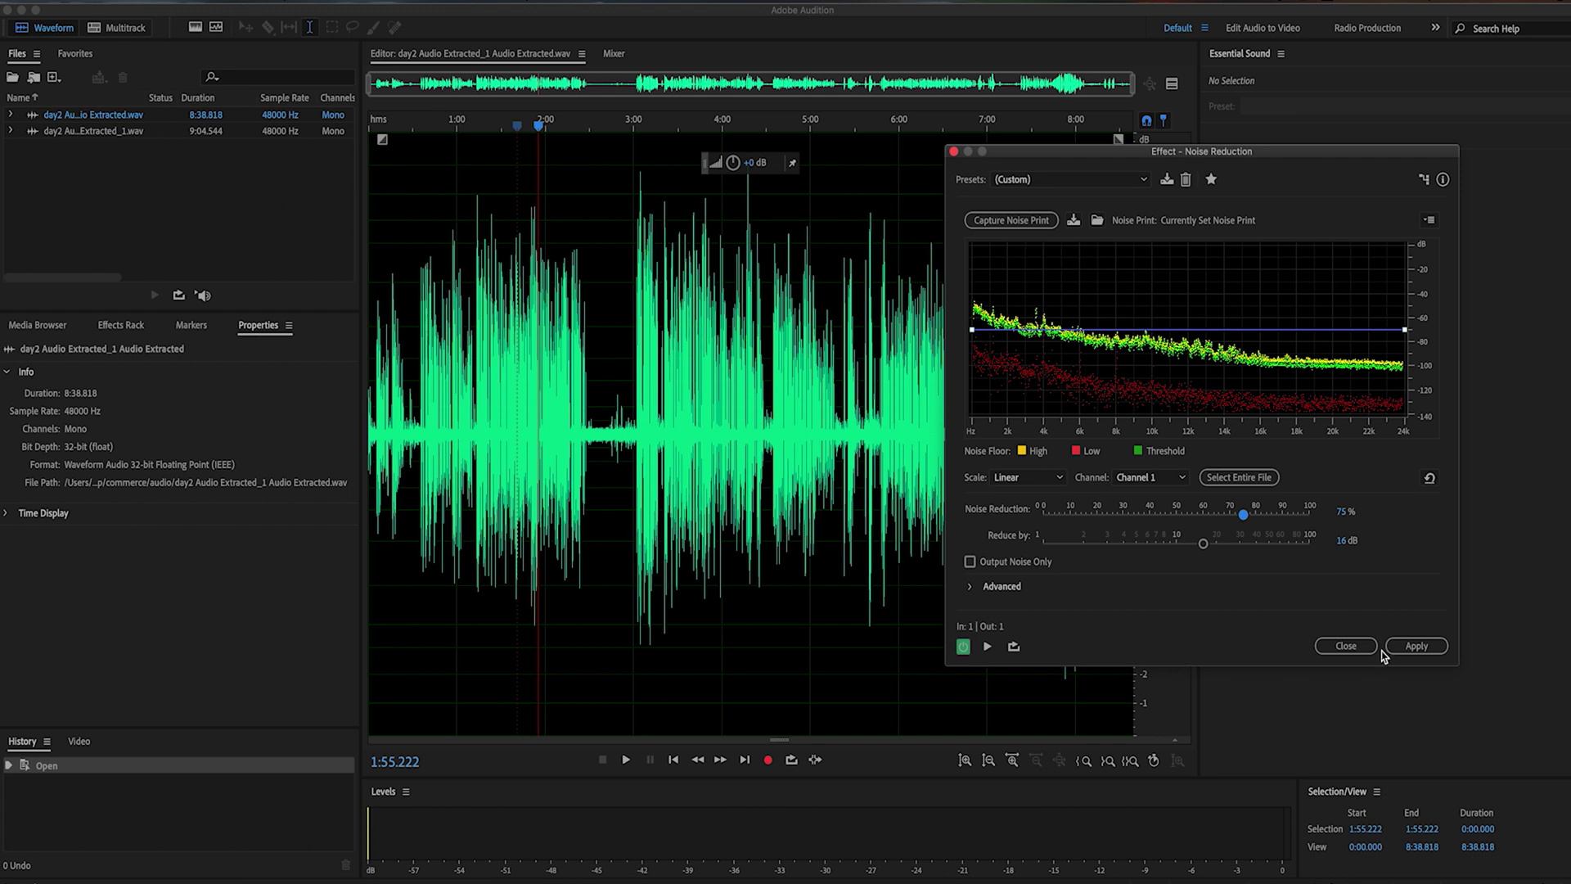
Apply noise reduction to the whole file, save the audio, and return to Premiere Pro.
{"action": "left_click", "coordinate": [1406, 646]}
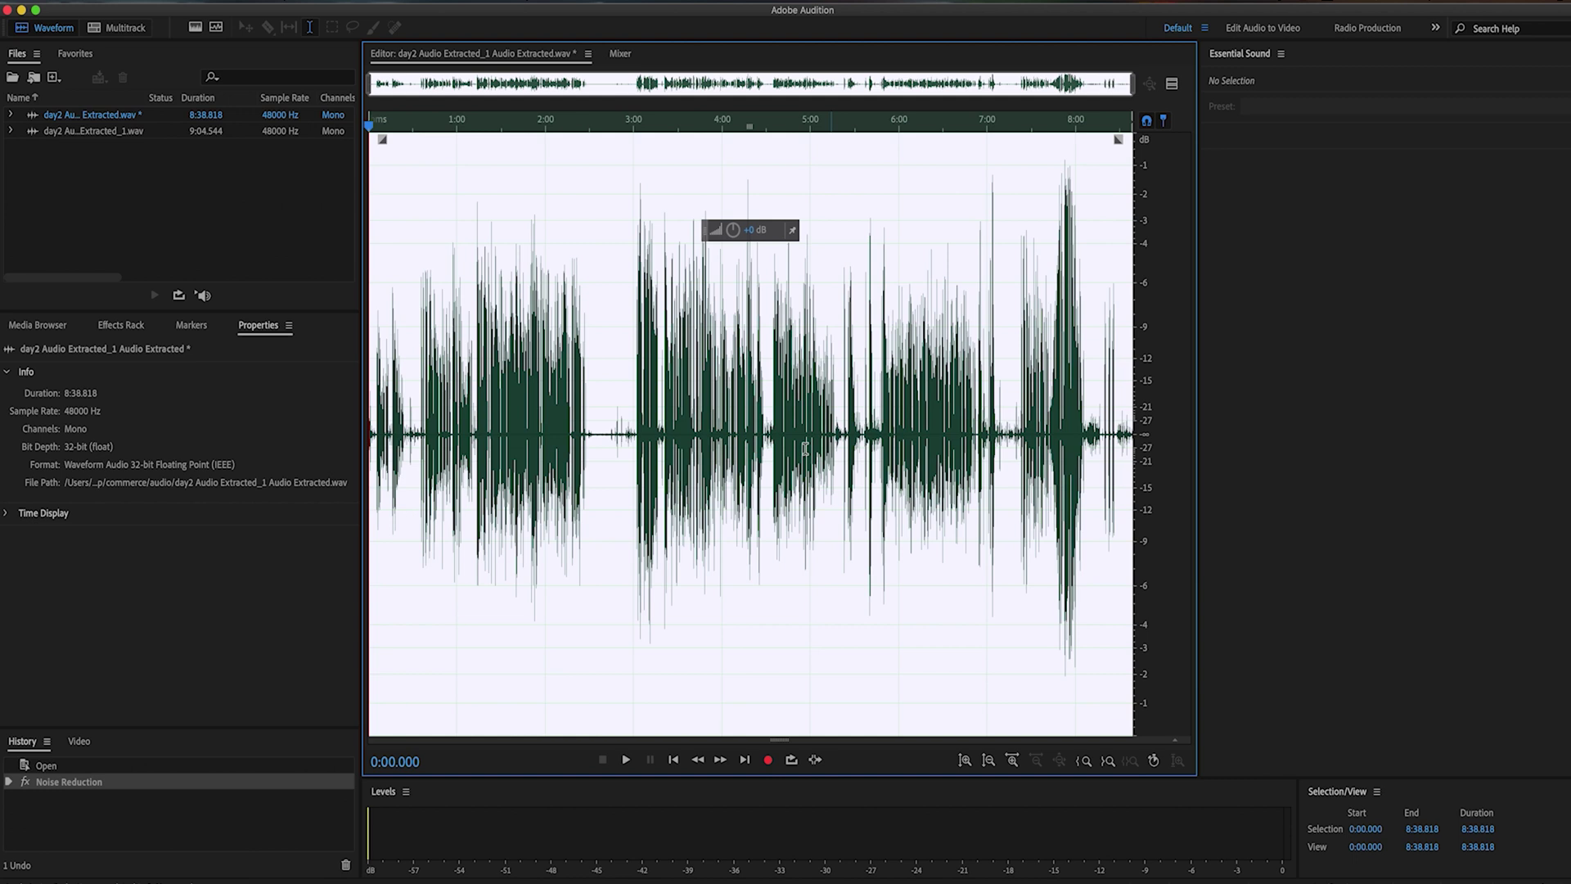
{"action": "left_click", "coordinate": [600, 333]}
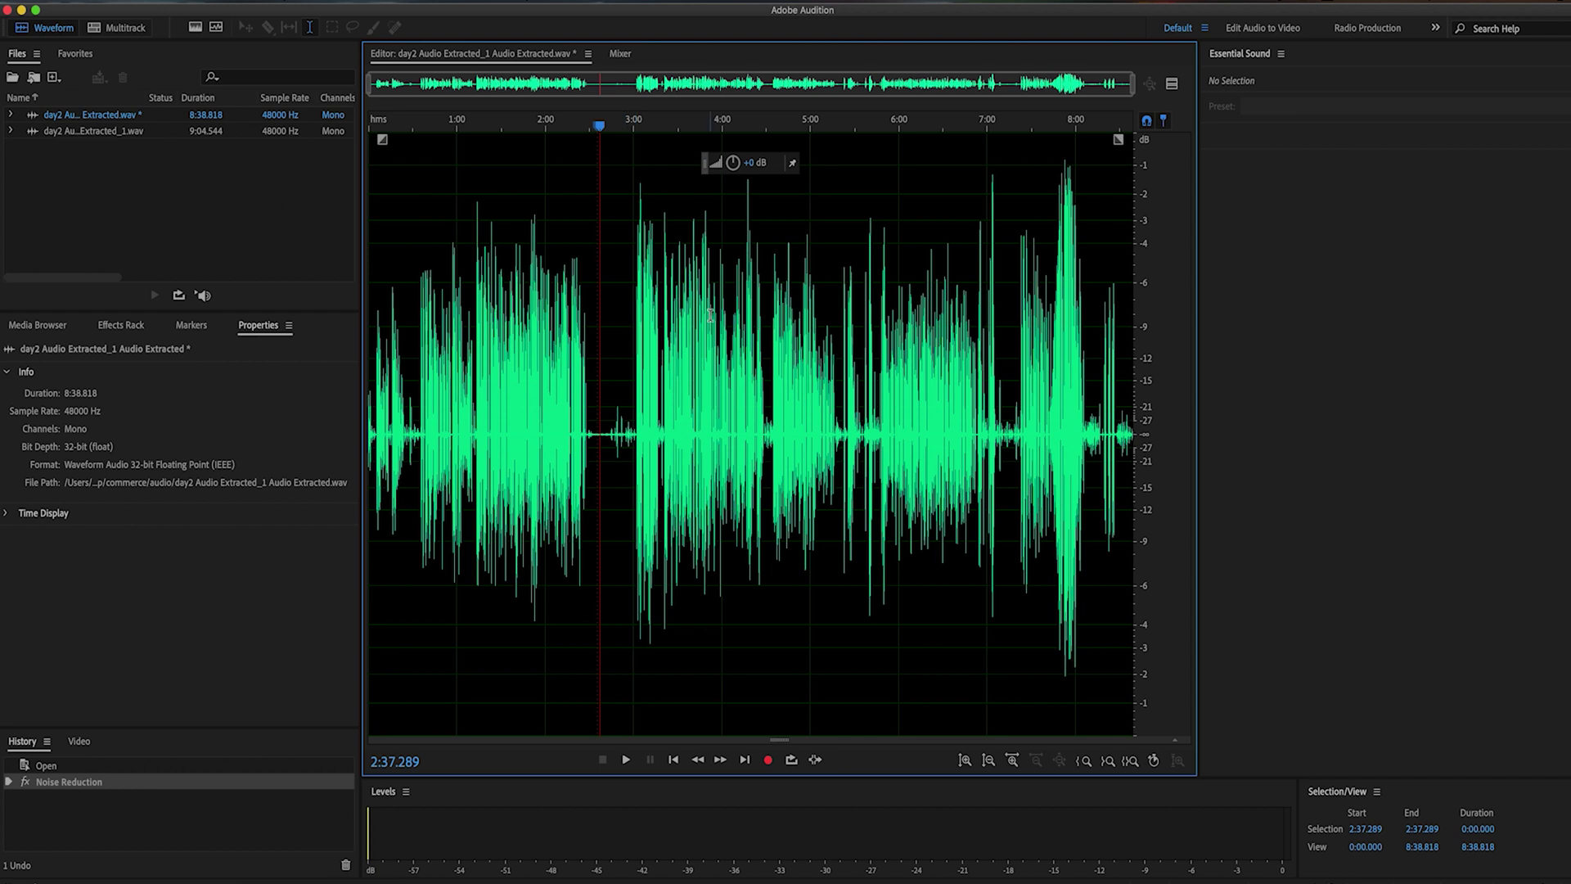
{"action": "key", "text": "super+s"}
{"action": "left_click", "coordinate": [936, 880]}
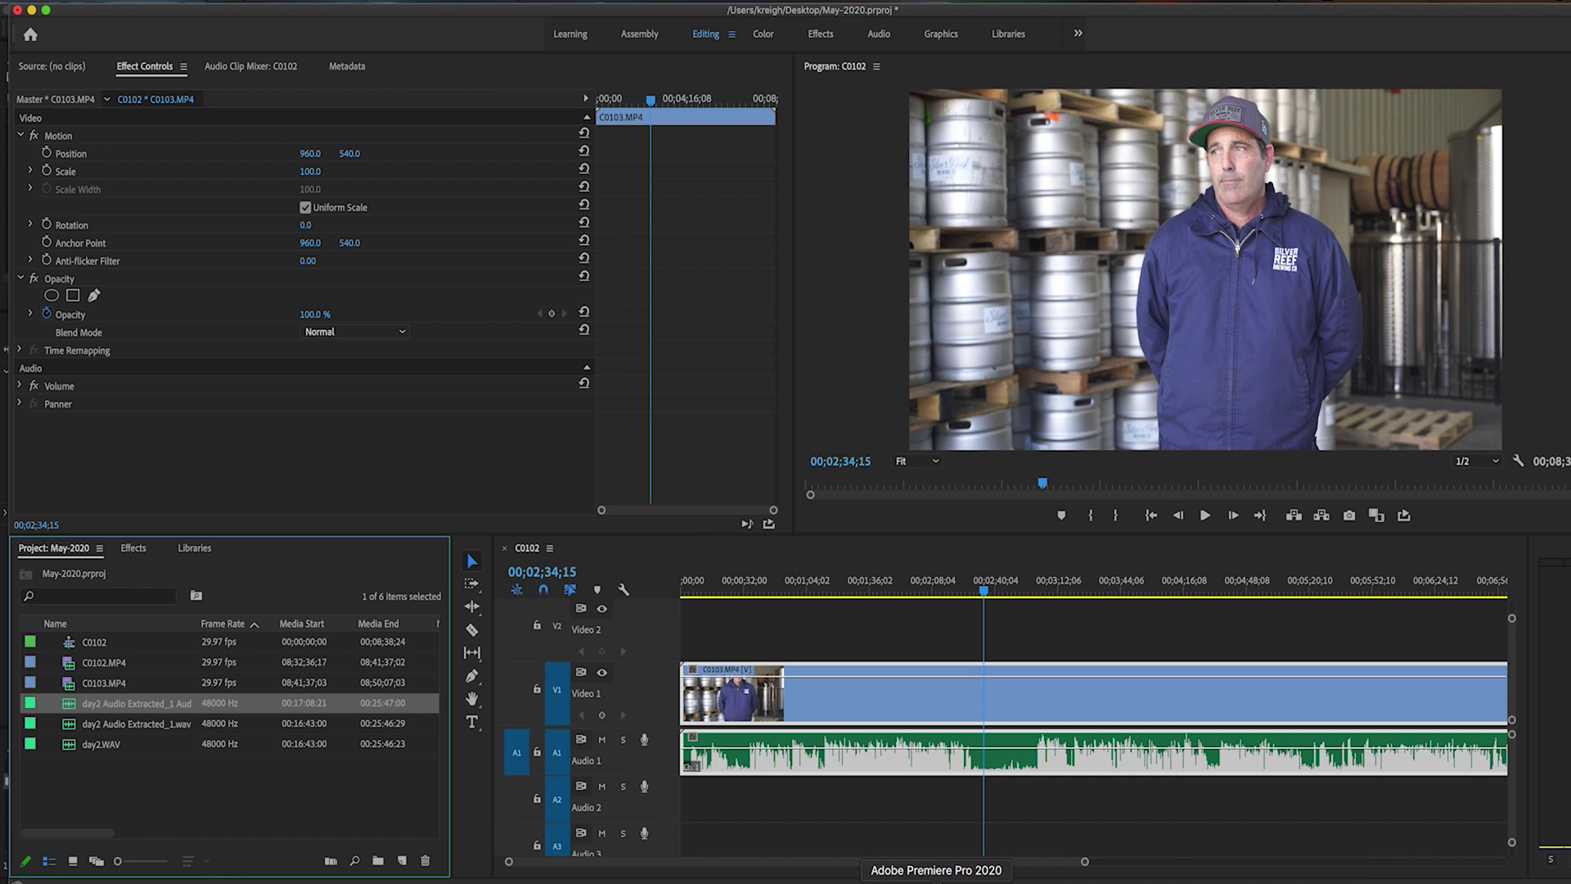
{"action": "left_click", "coordinate": [974, 583]}
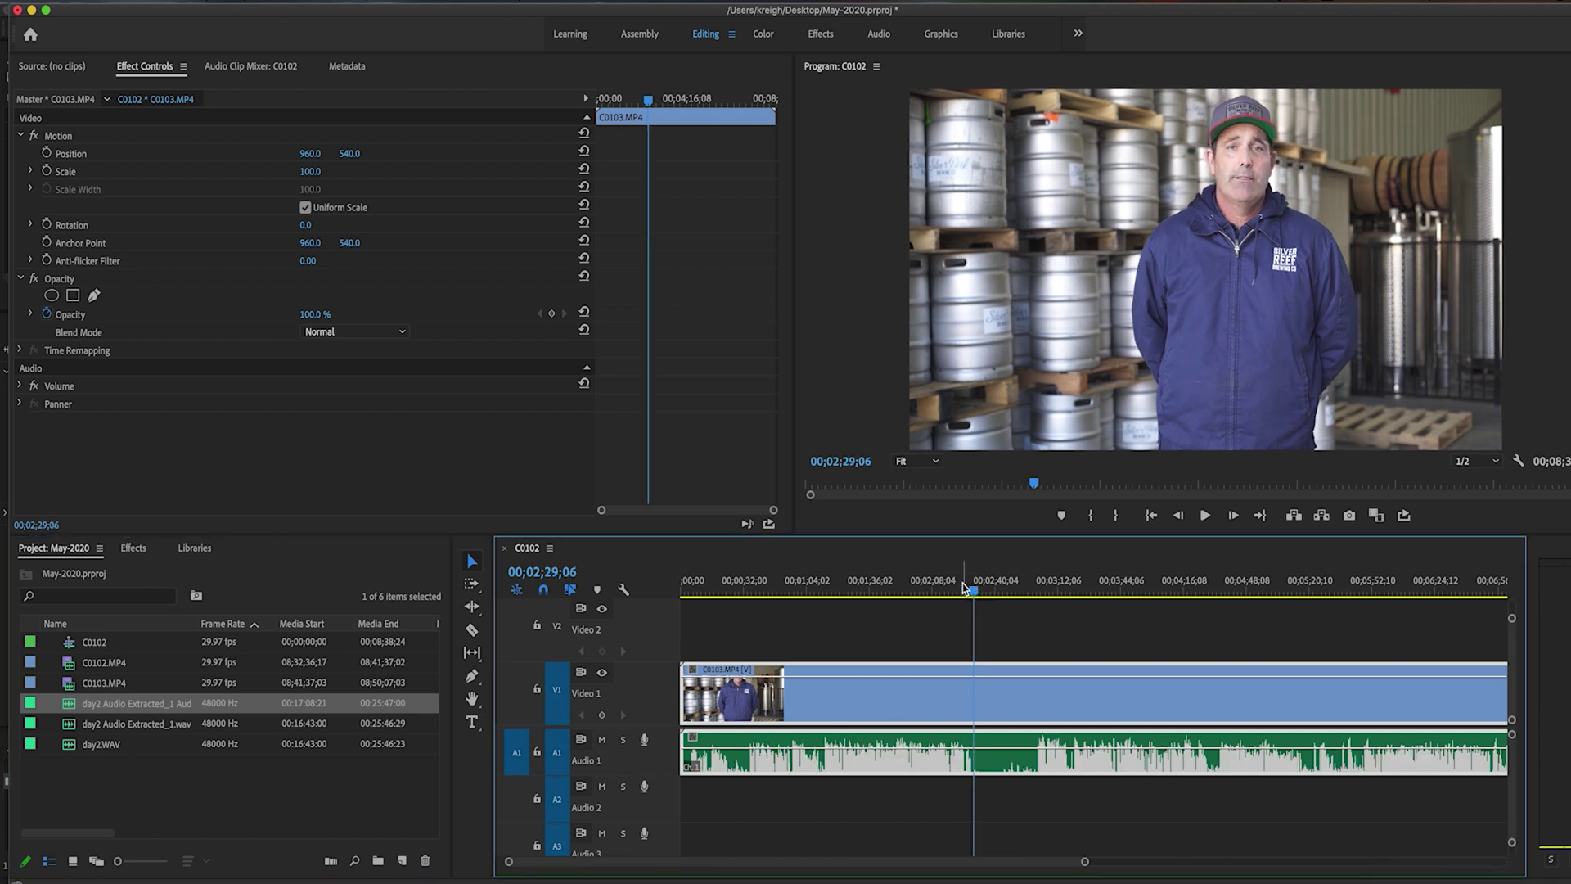
{"action": "key", "text": "space"}
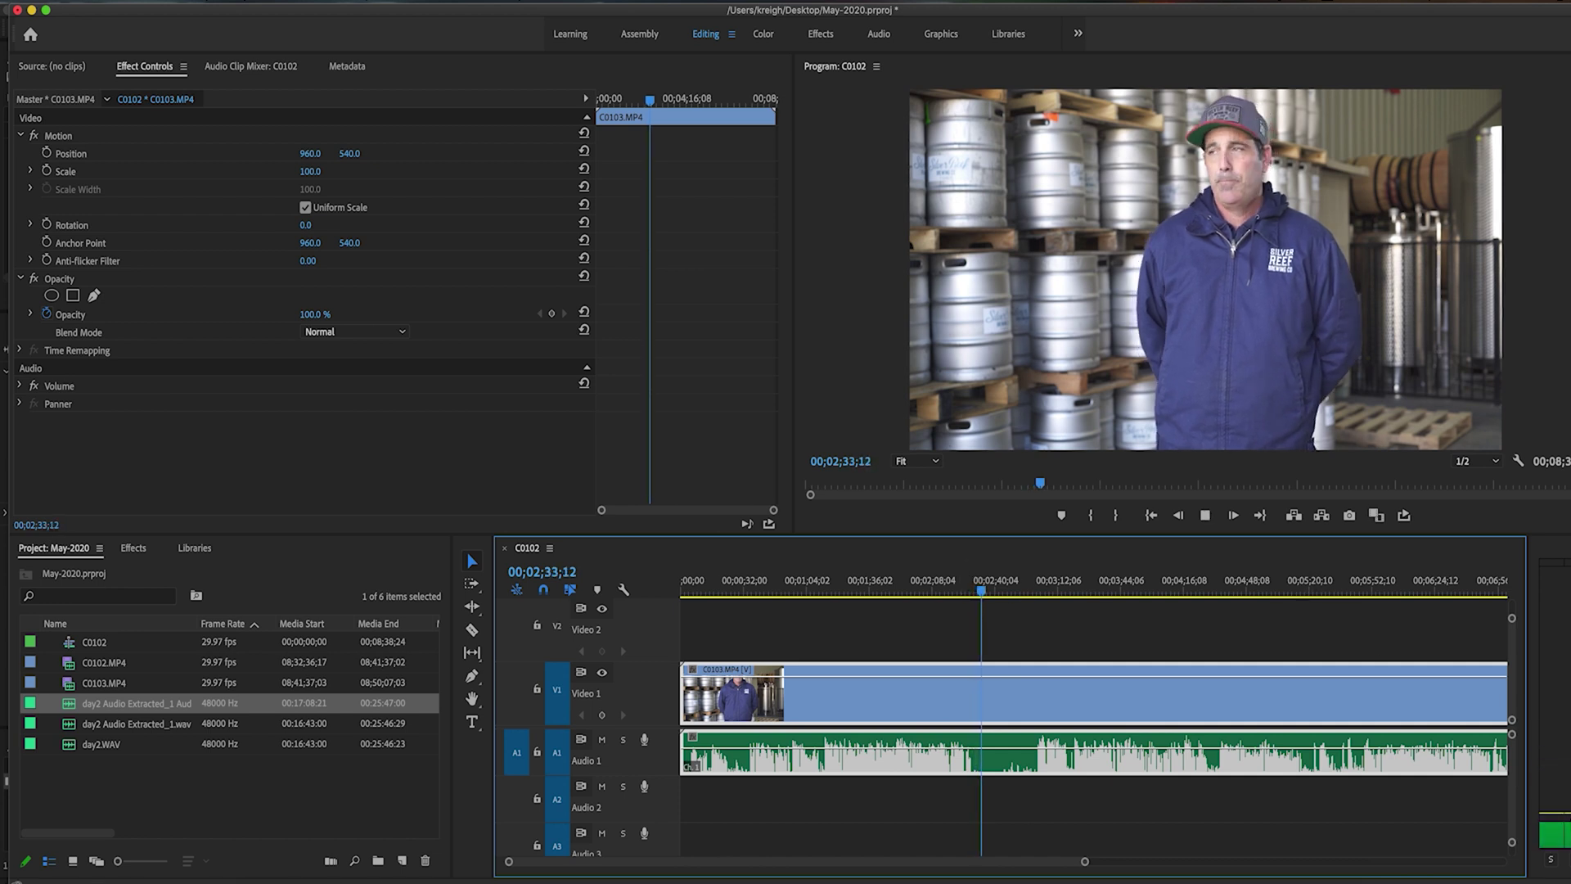
{"action": "key", "text": "space"}
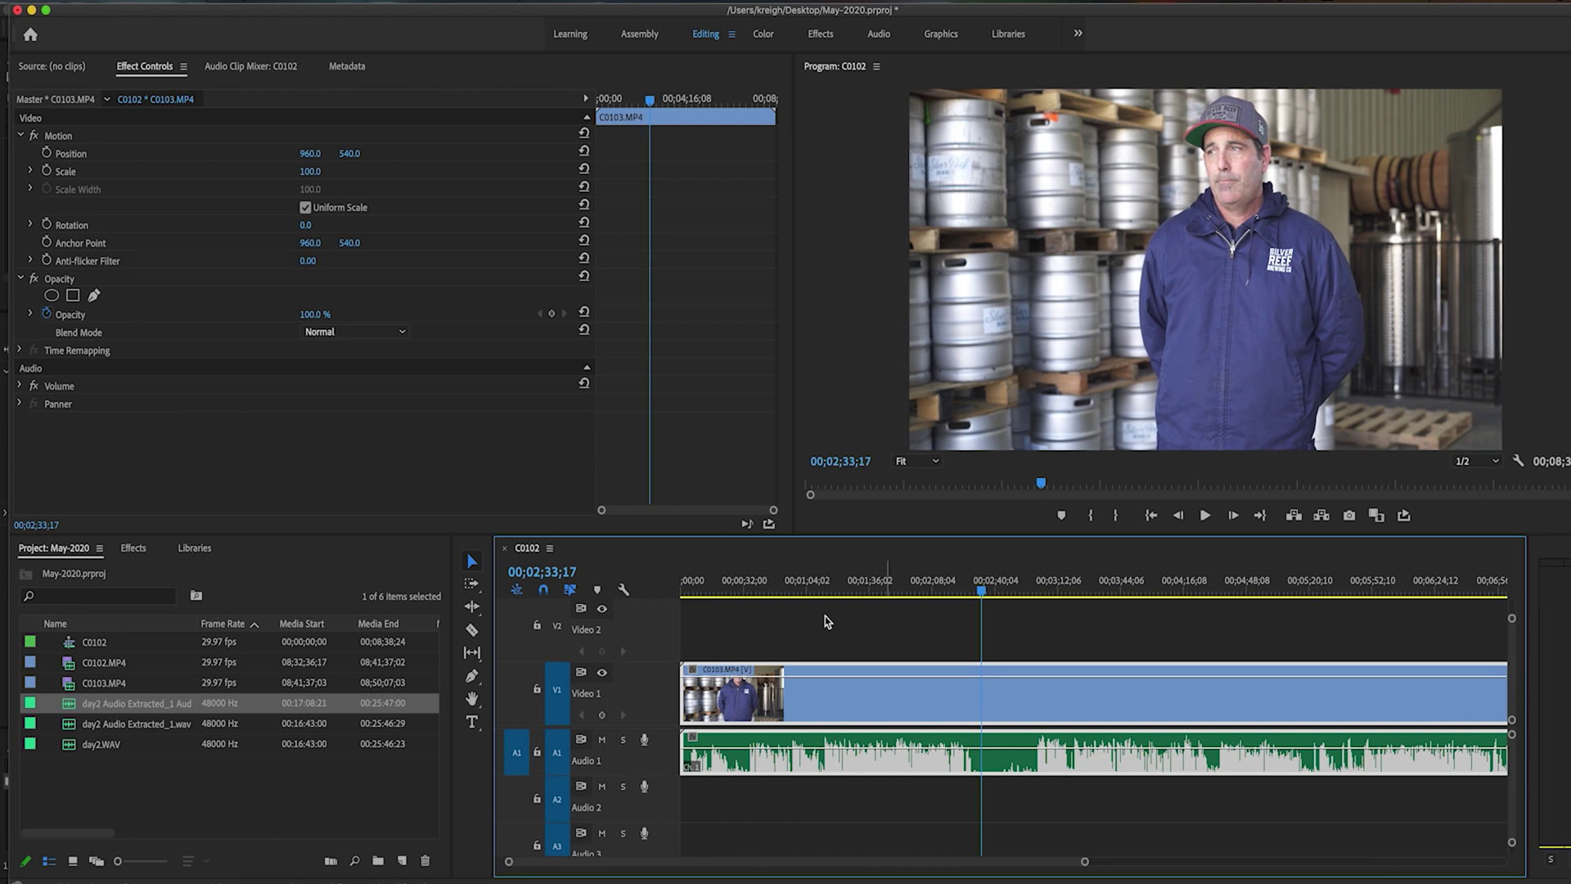
{"action": "left_click", "coordinate": [885, 587]}
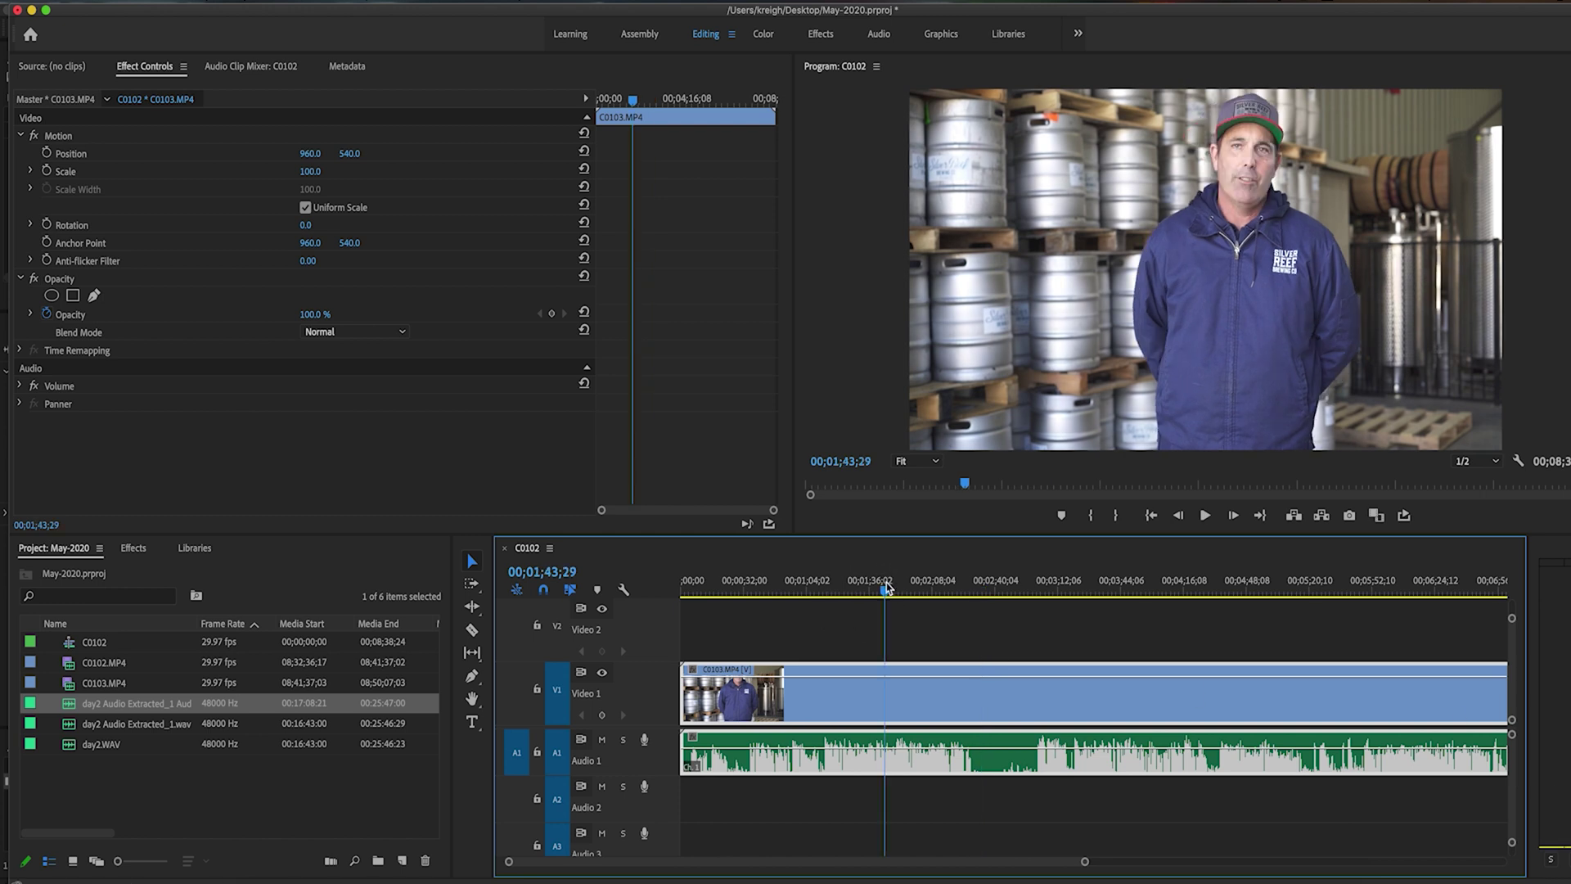
{"action": "key", "text": "space"}
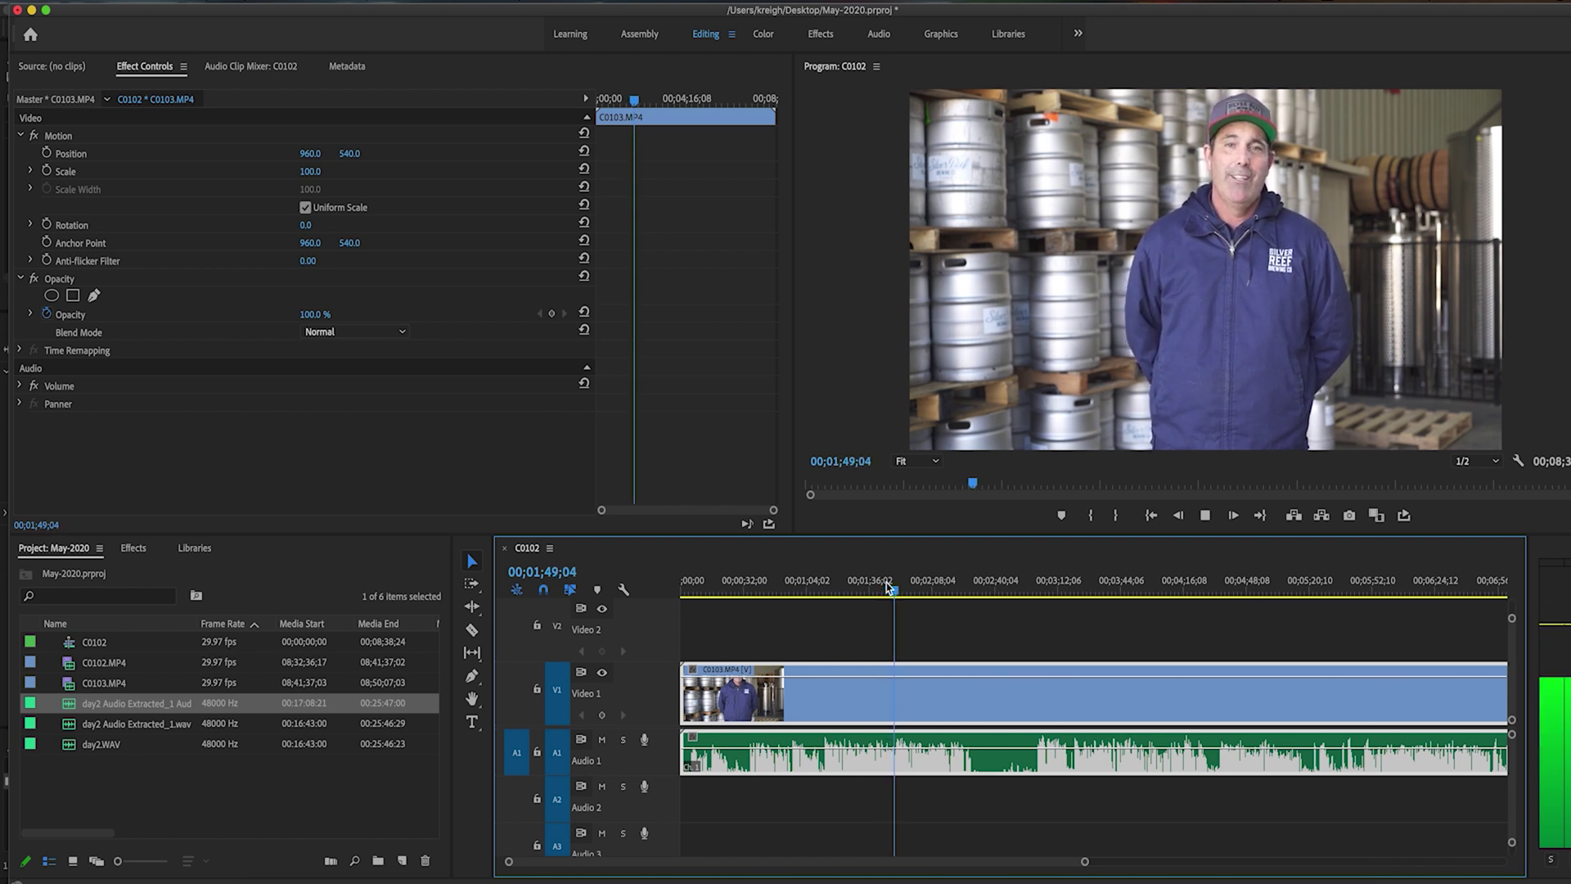
{"action": "key", "text": "space"}
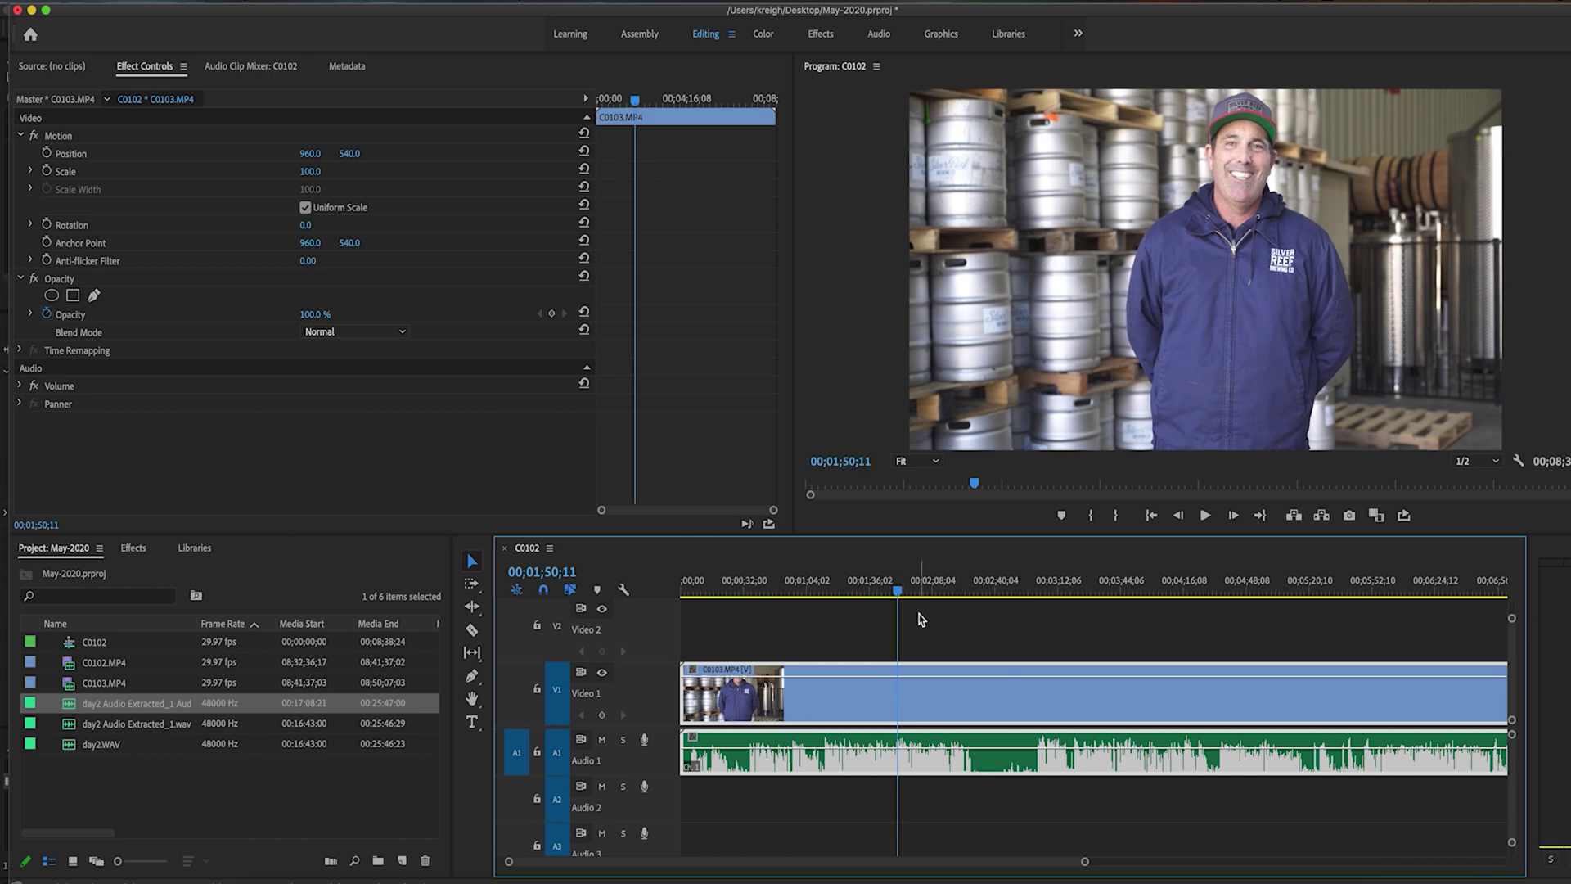